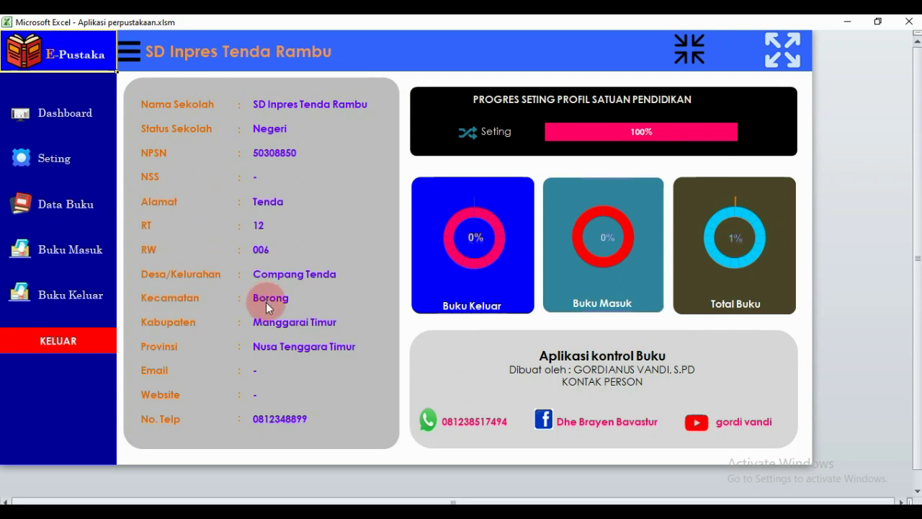
Browse the Seting form and Data Buku table, open and close the add-book form, then show Buku Masuk.
left_click(64, 165)
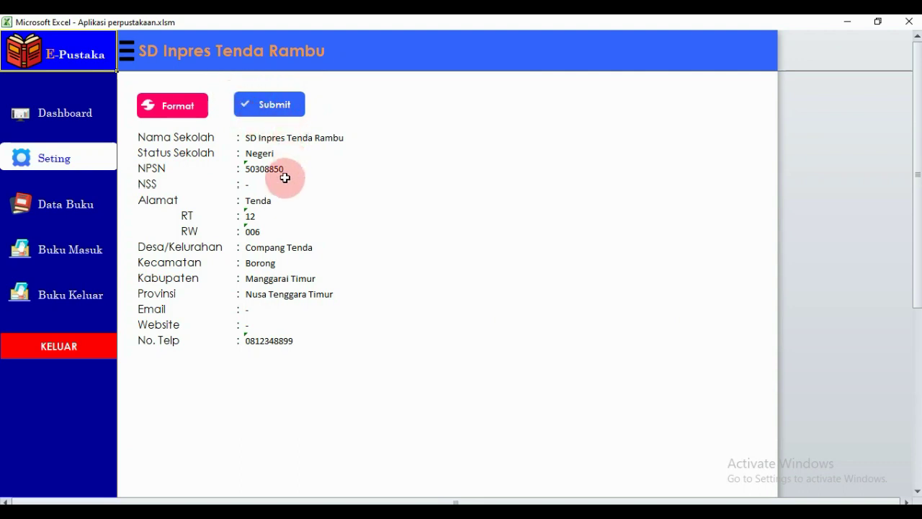
left_click(72, 213)
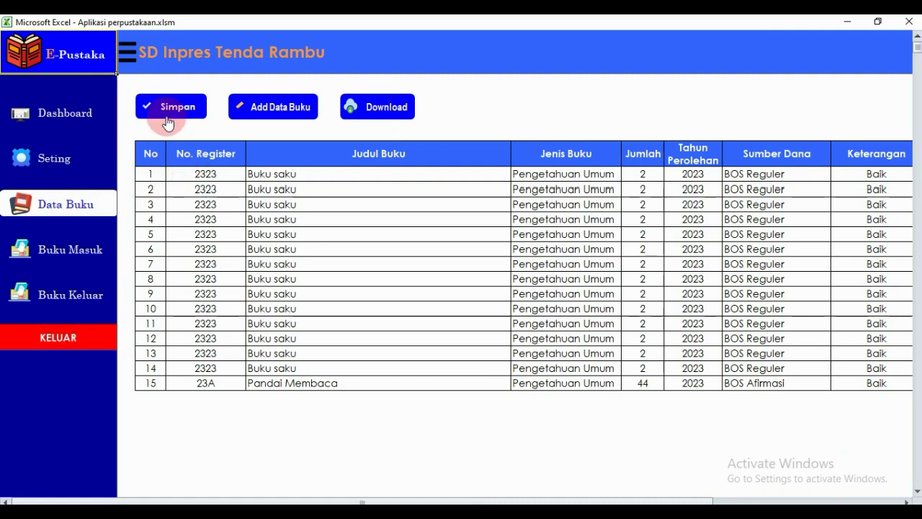
left_click(274, 118)
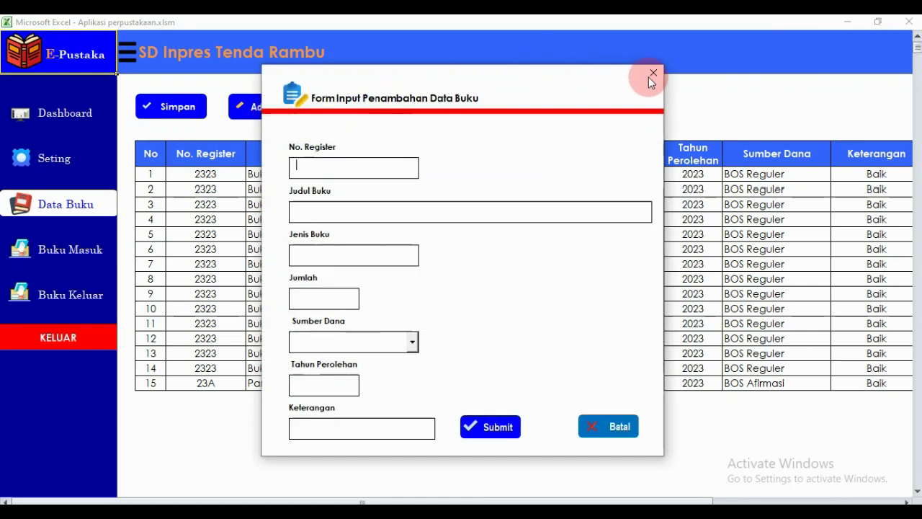
left_click(651, 76)
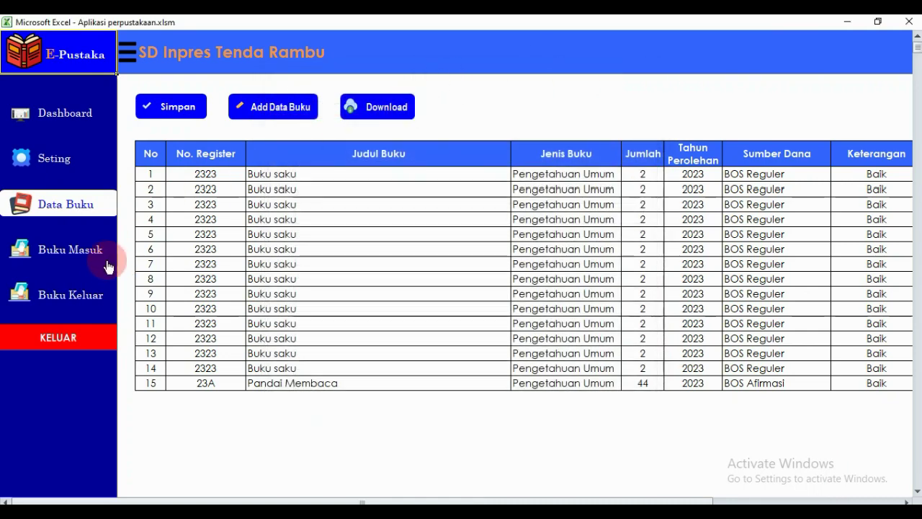
left_click(70, 258)
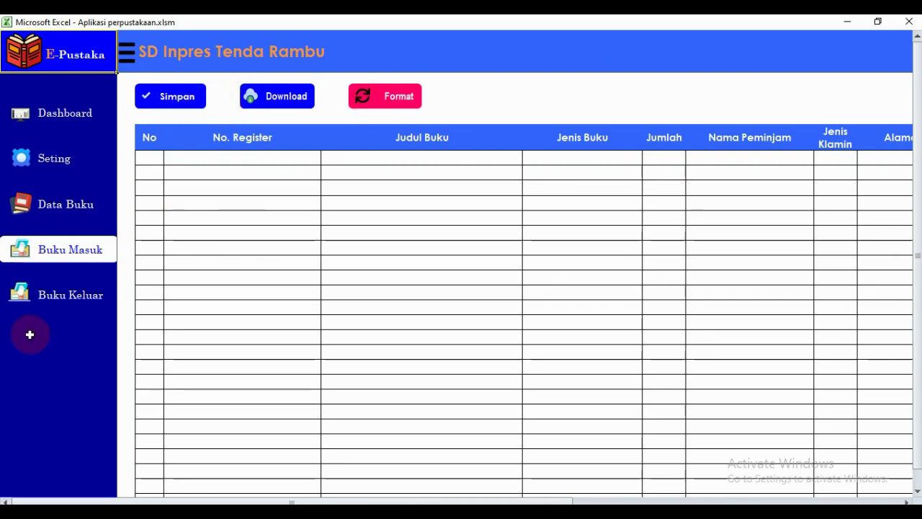
View Buku Keluar, open and close its loan-record search, then return to the Dashboard.
left_click(46, 306)
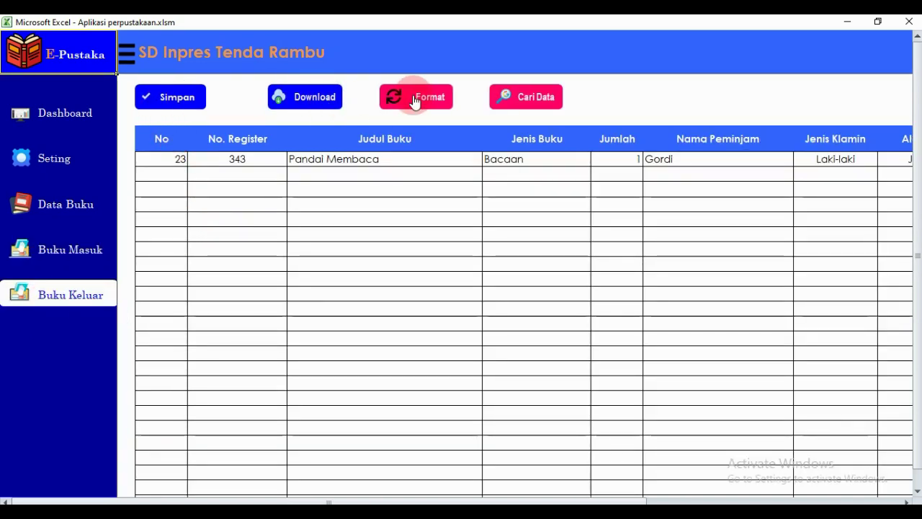
left_click(527, 101)
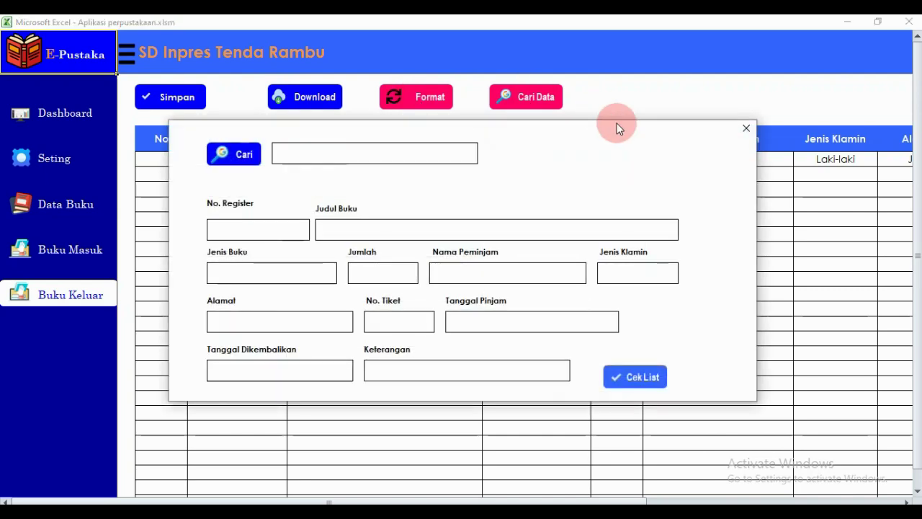
left_click(745, 130)
left_click(367, 159)
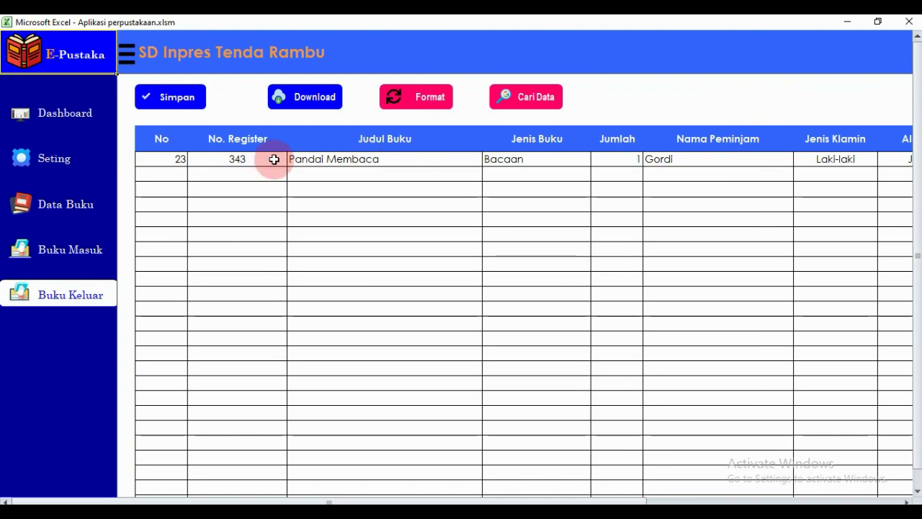
left_click(74, 124)
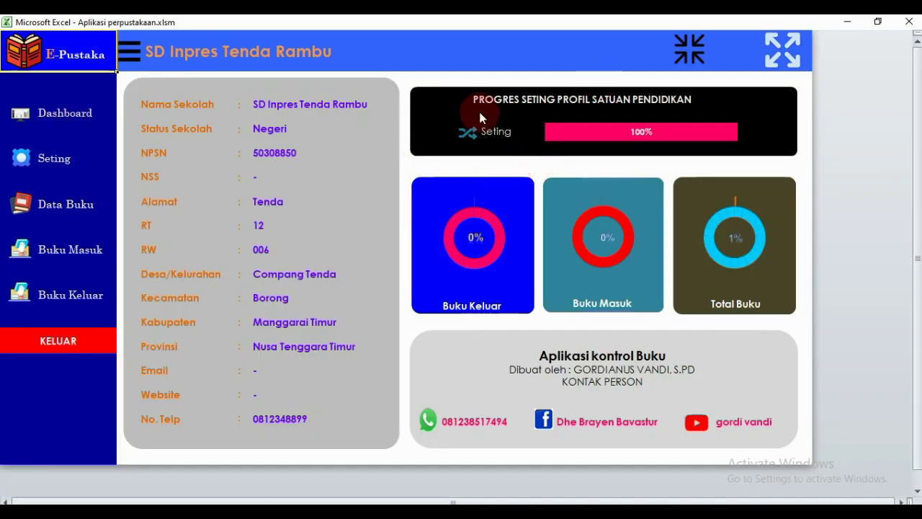
mouse_move(615, 135)
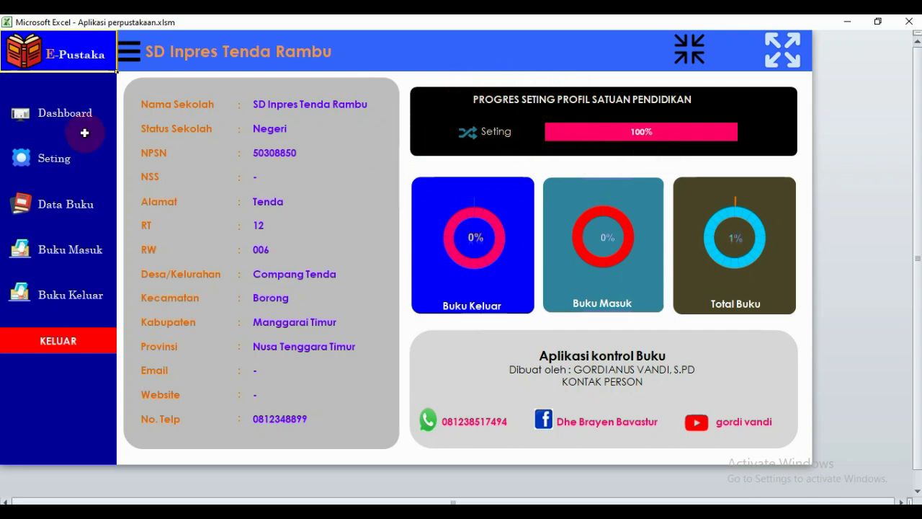
Wipe the school profile on the Seting form by running Format and confirming Yes.
left_click(52, 168)
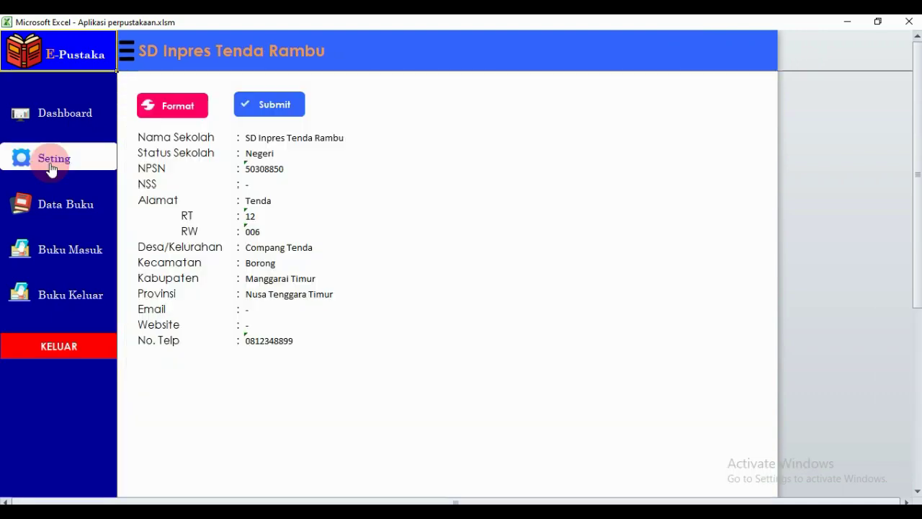
left_click(182, 103)
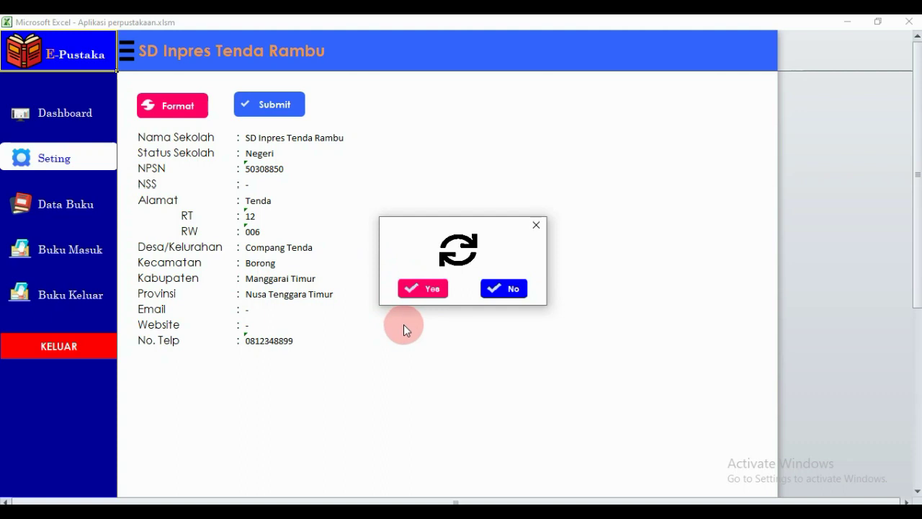
left_click(431, 294)
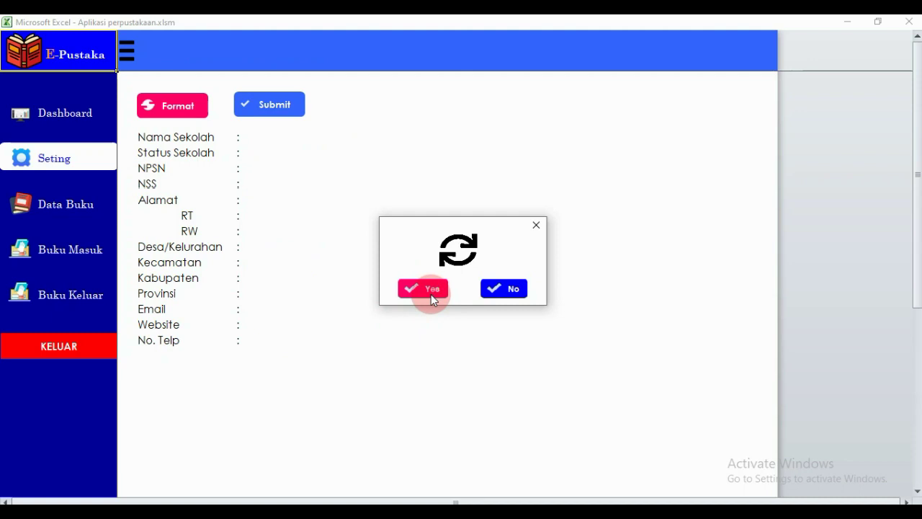
left_click(536, 226)
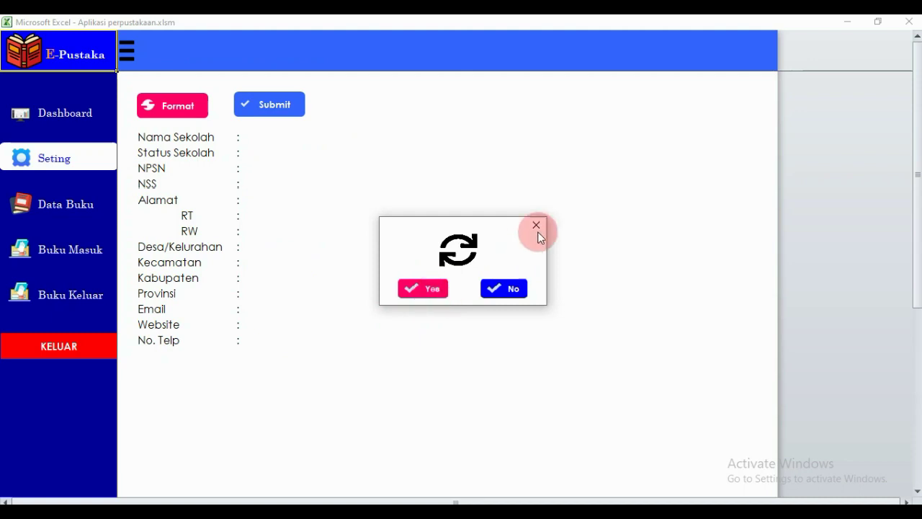
Check that the Dashboard's settings progress dropped to 0%, then return to Seting.
left_click(254, 138)
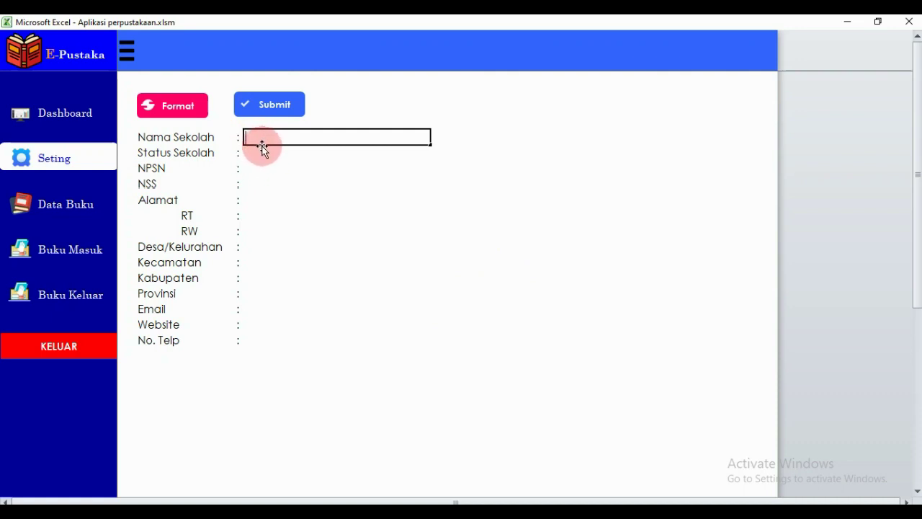
left_click(98, 124)
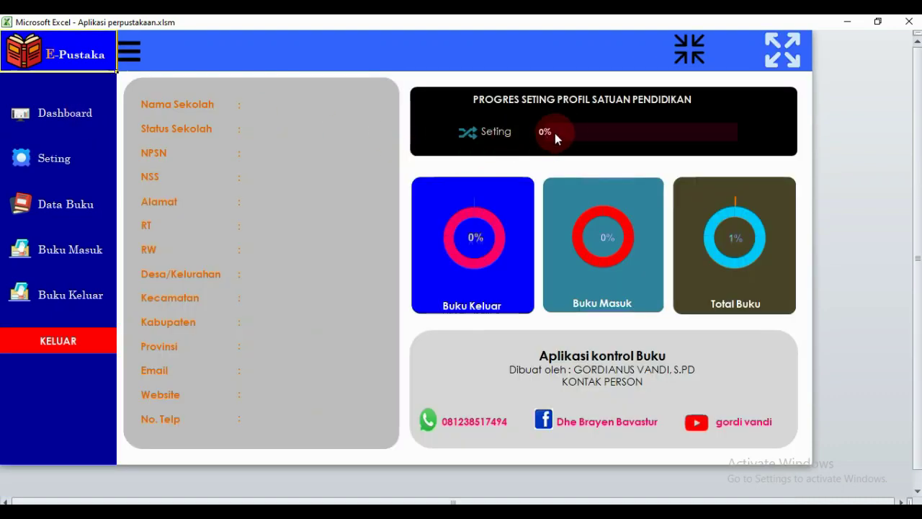
mouse_move(569, 137)
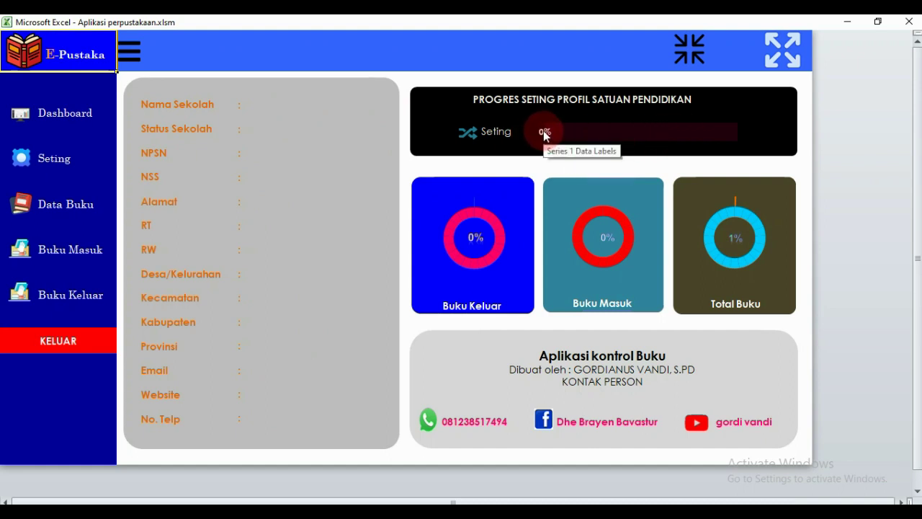
left_click(54, 162)
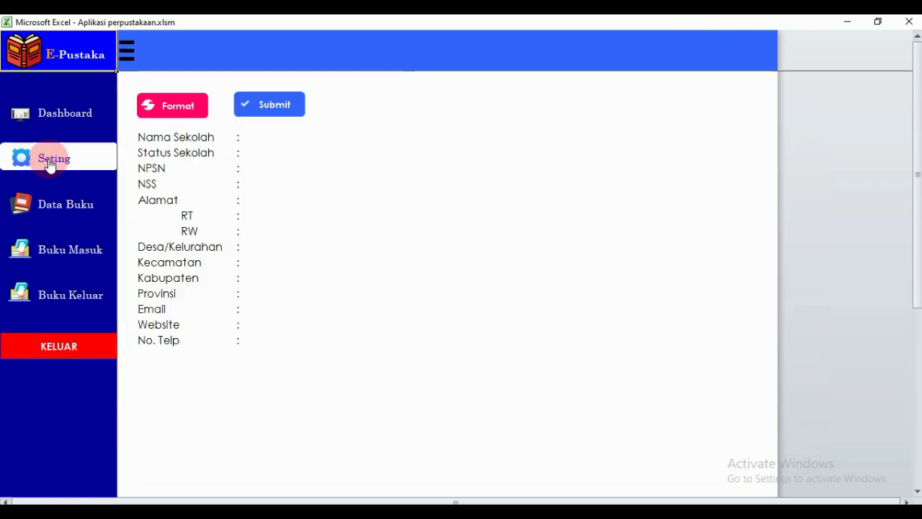
Enter school name SD Inpres Tenda Rambu, status Negeri, NPSN 50308850, and a dash for NSS.
left_click(268, 138)
type("SD ")
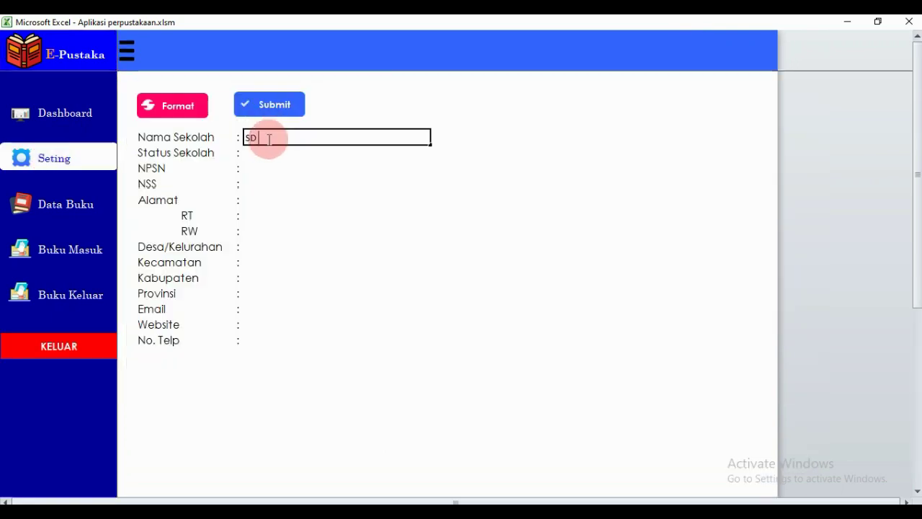
type("Injres Tenda Rambu")
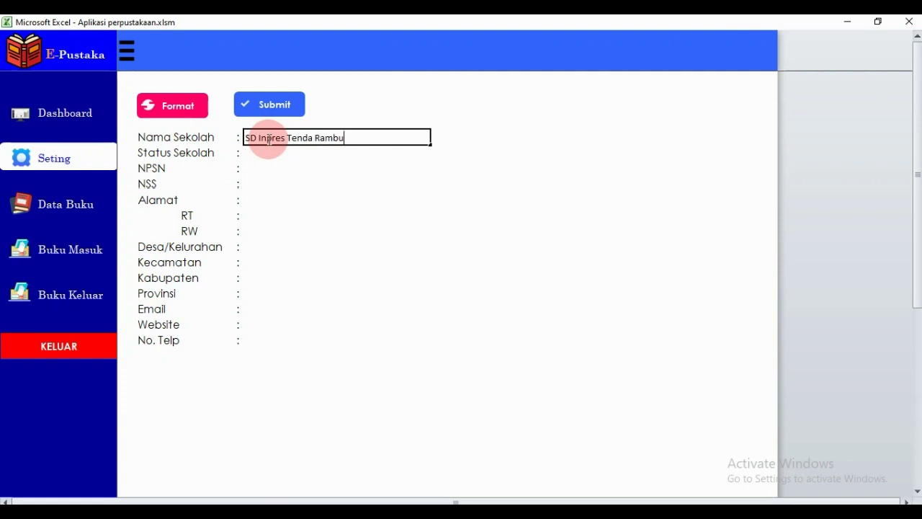
key("Return")
type("'504")
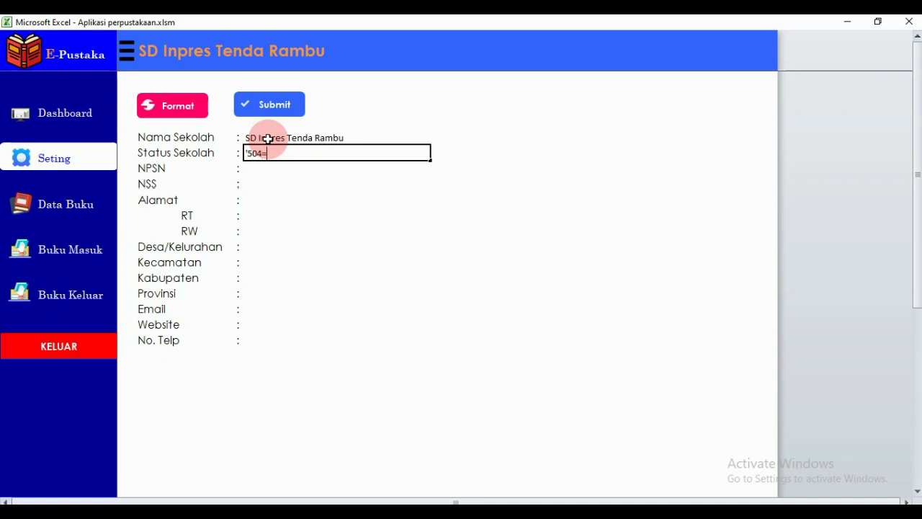
key("BackSpace")
type("308850]")
key("Return")
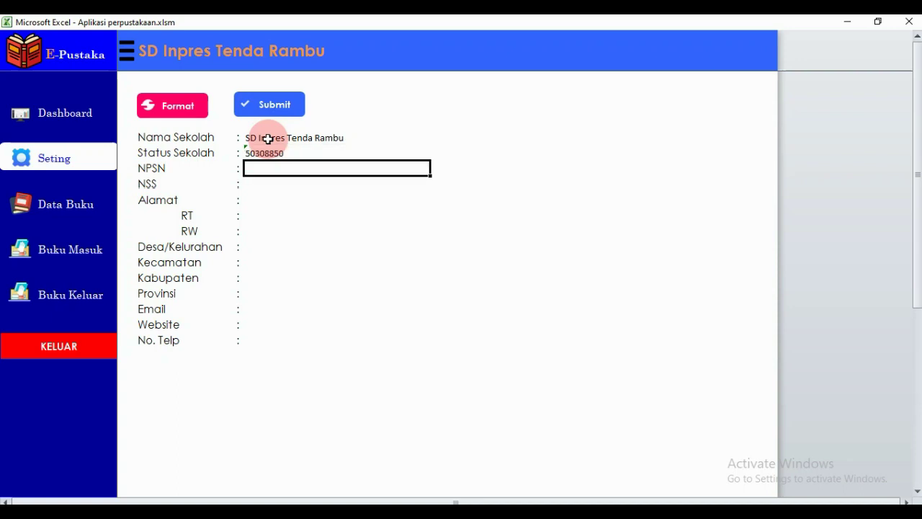
type("-")
key("Return")
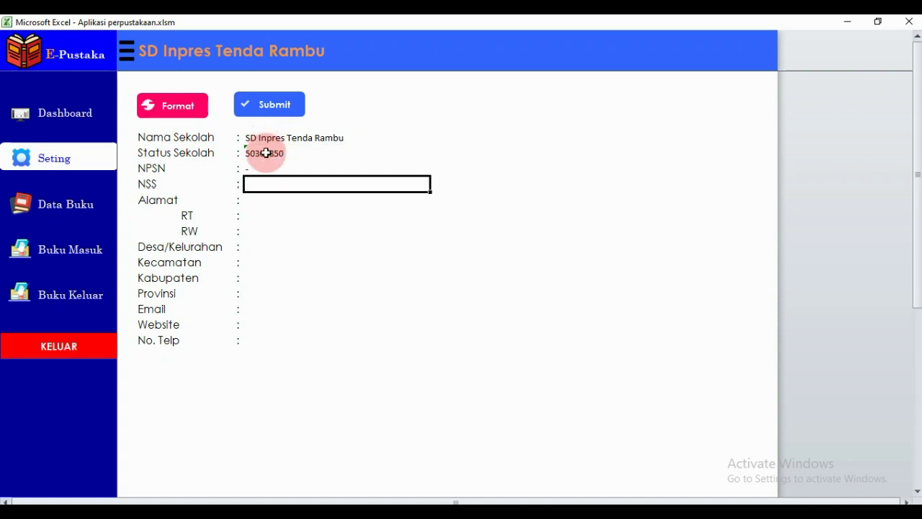
left_click(267, 153)
type("Negeri")
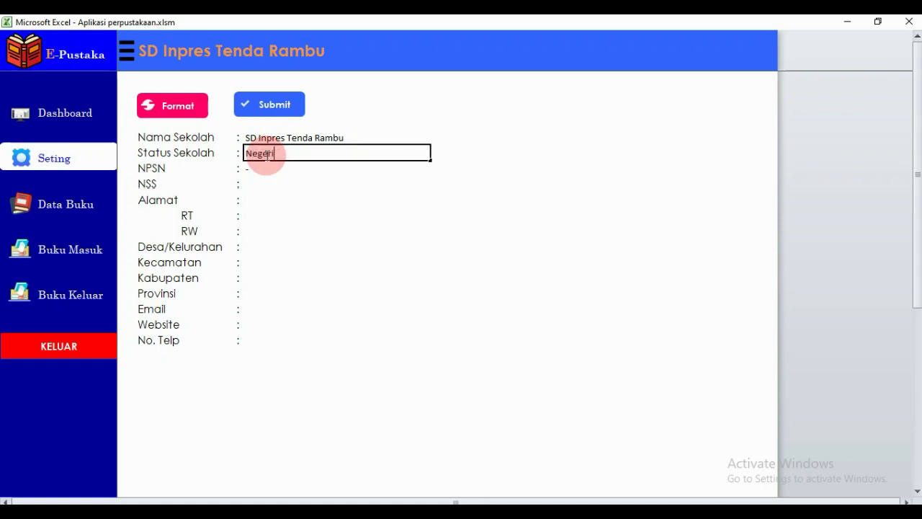
key("Return")
type("'50")
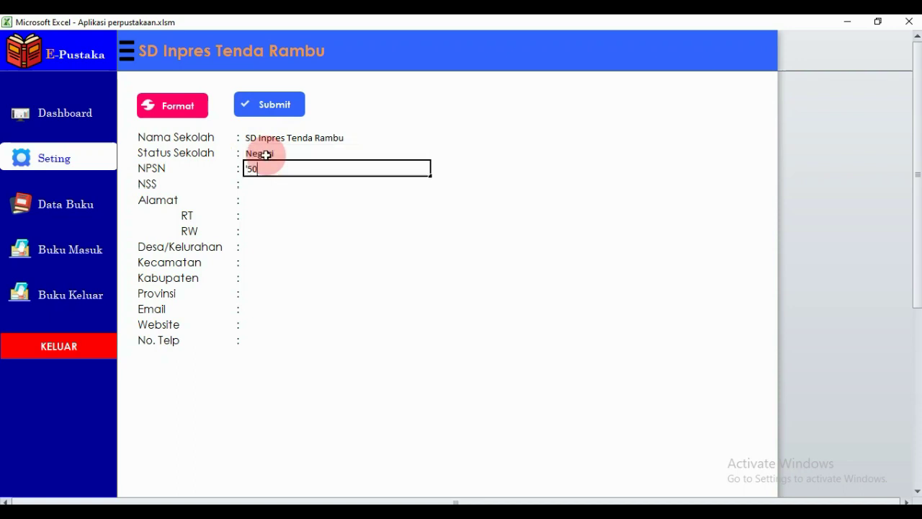
type("308850")
key("Return")
type("-")
key("Return")
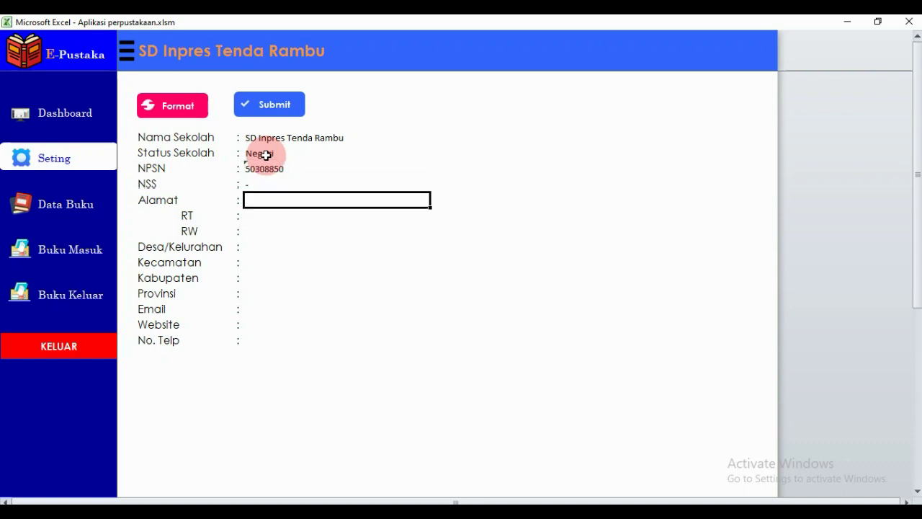
type("Tenda")
key("Return")
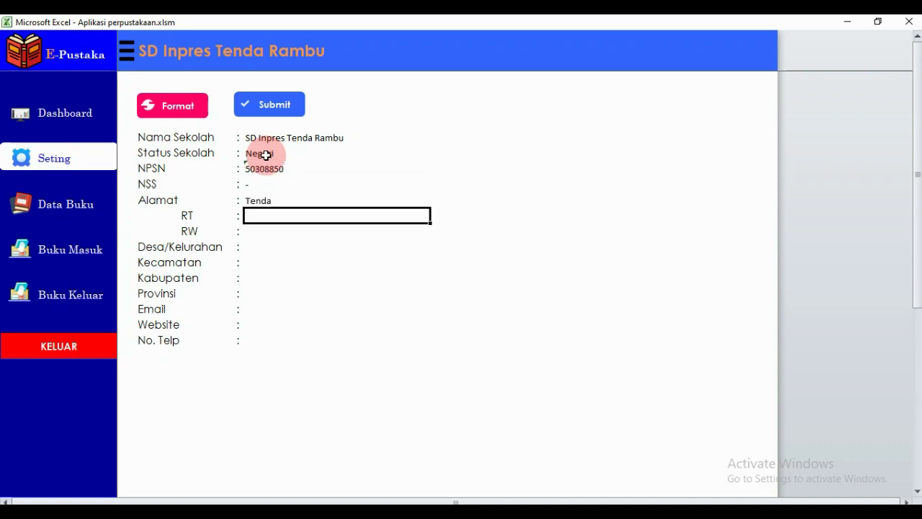
type("'12")
key("Return")
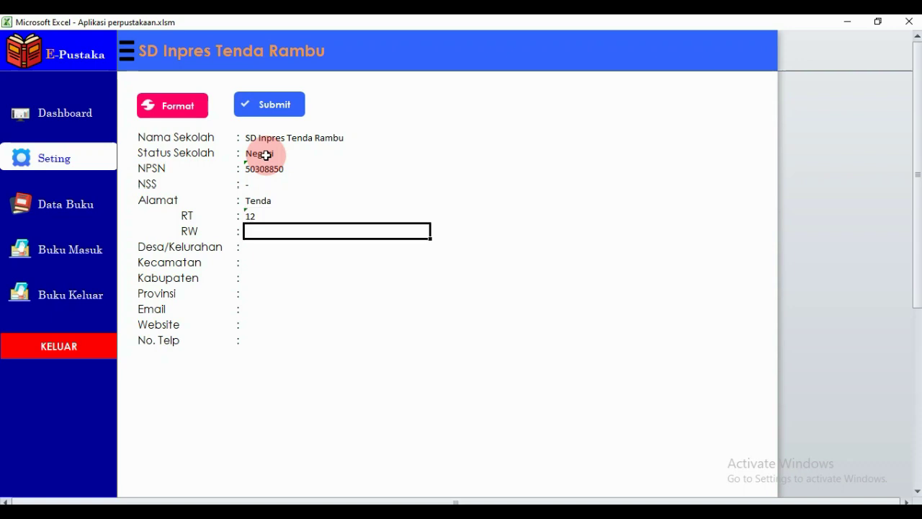
type("'006")
key("Return")
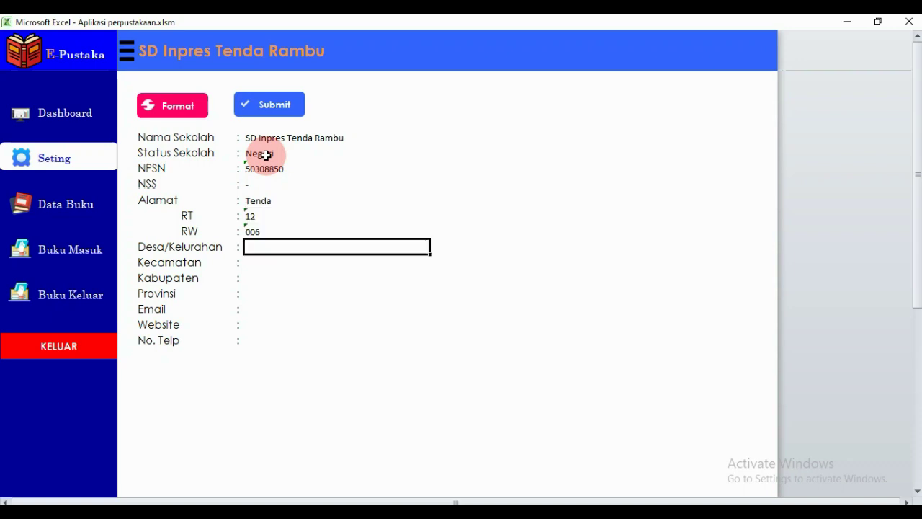
type("Compa")
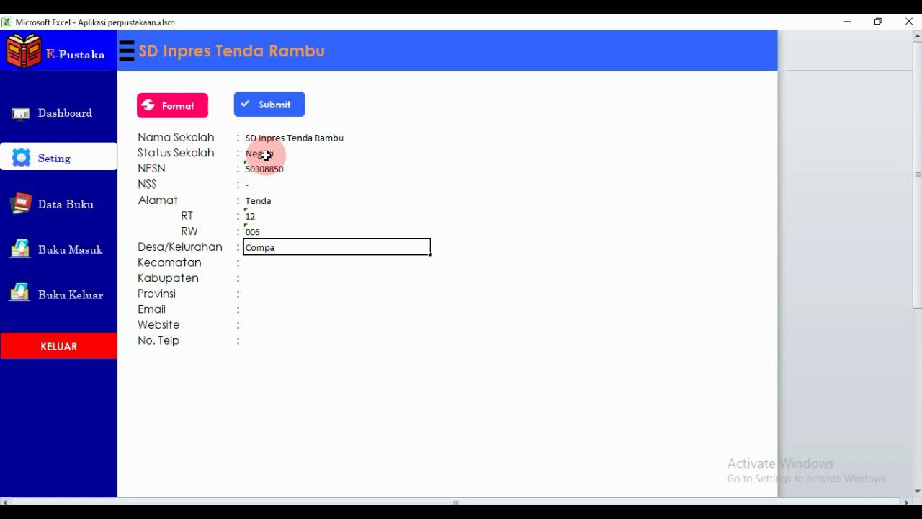
type("ng Tena")
key("Return")
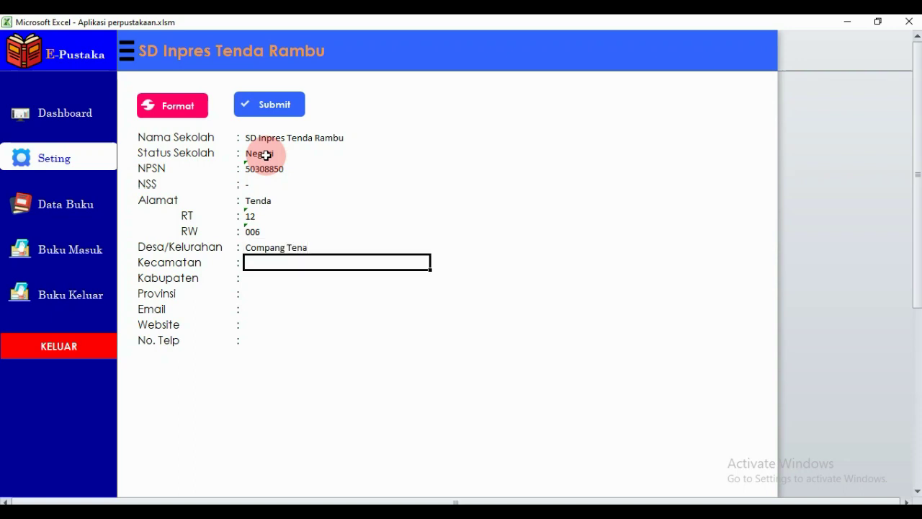
key("Up")
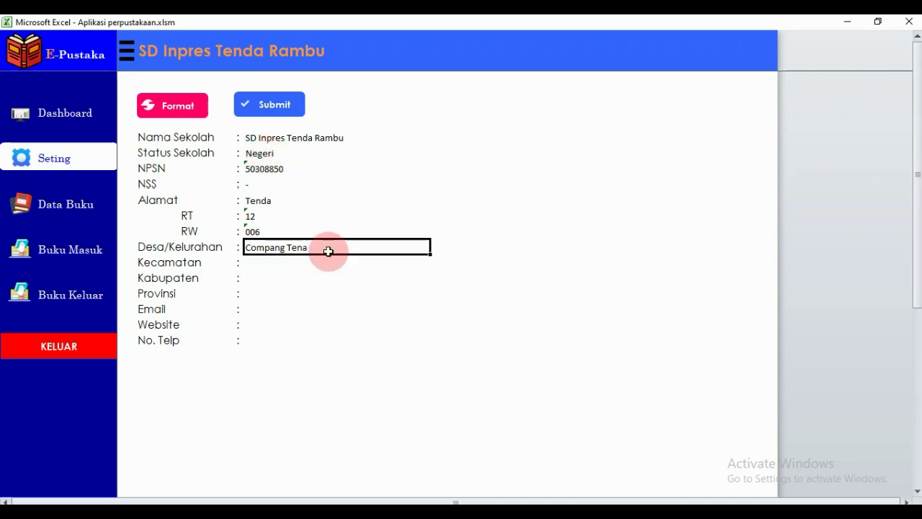
double_click(329, 248)
key("BackSpace")
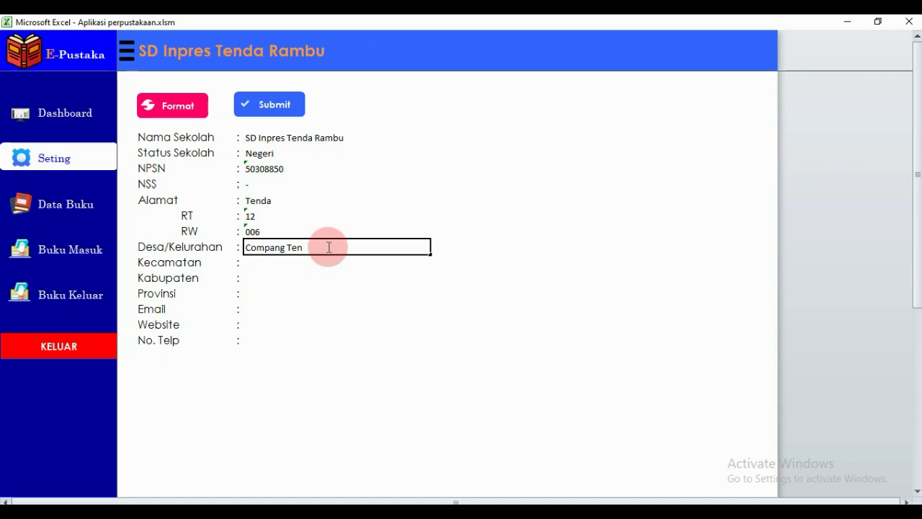
type("da")
key("Return")
Add Borong, Manggarai Timur, Nusa Tenggara Timur, dashes for Email/Website, the phone number, then submit.
type("Borong")
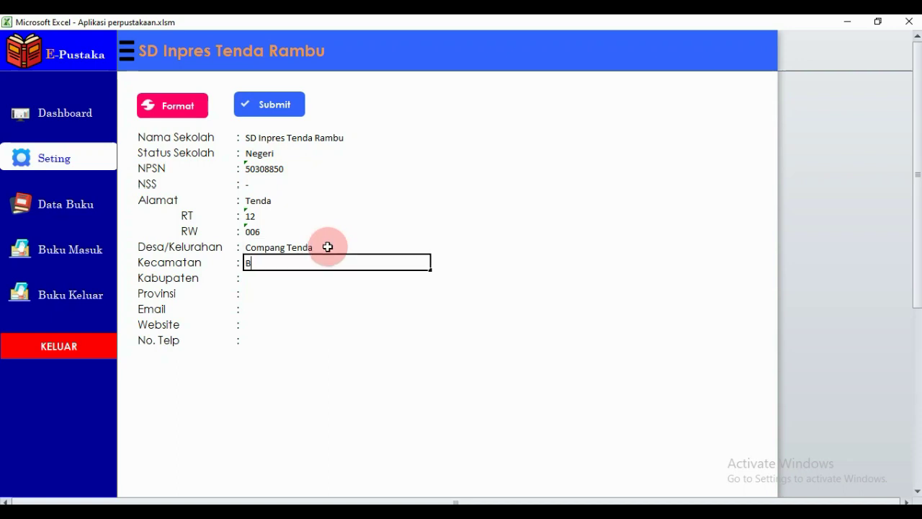
key("Return")
type("Man")
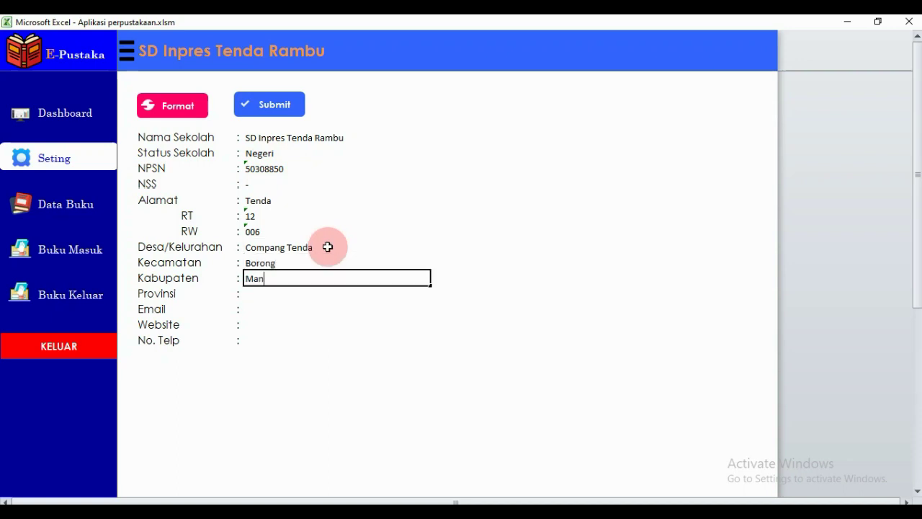
type("ggarai Timur")
key("BackSpace")
key("BackSpace")
type("ur")
key("Return")
type("Nusa Ten")
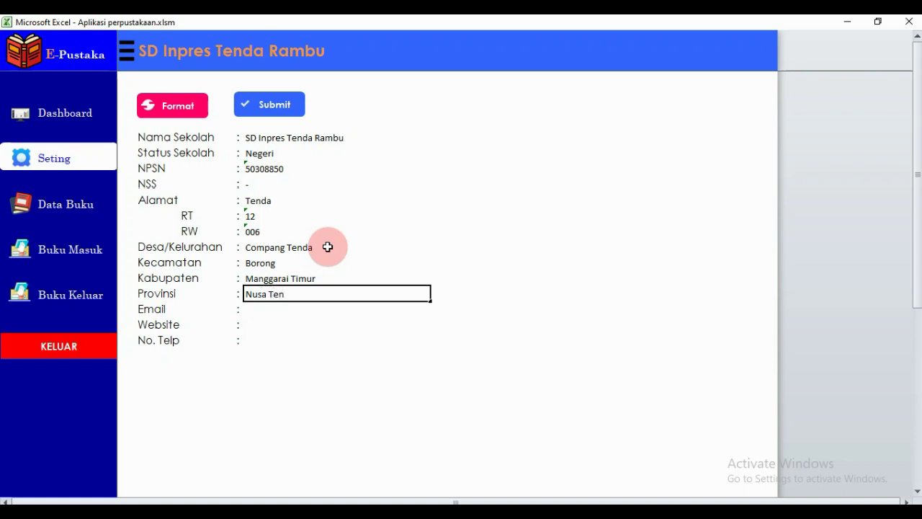
type("ggara Timur")
key("Return")
type("-")
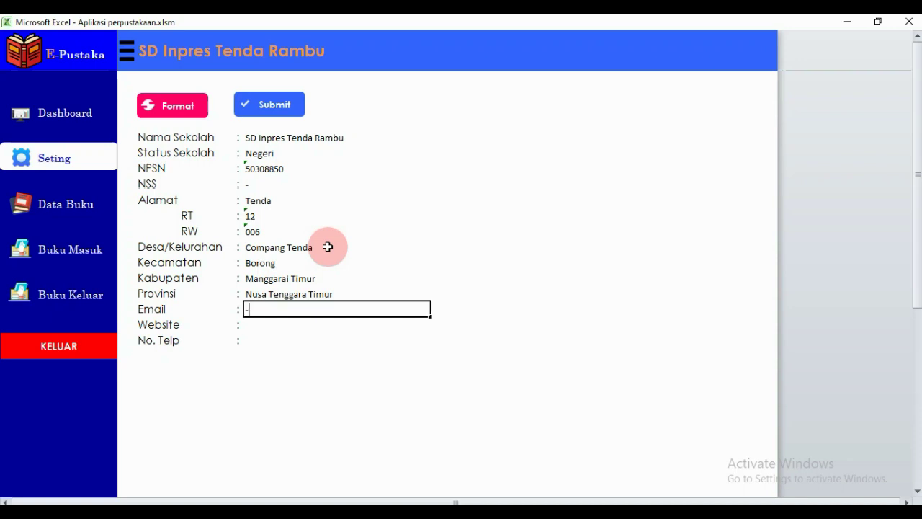
key("Return")
type("-")
key("Return")
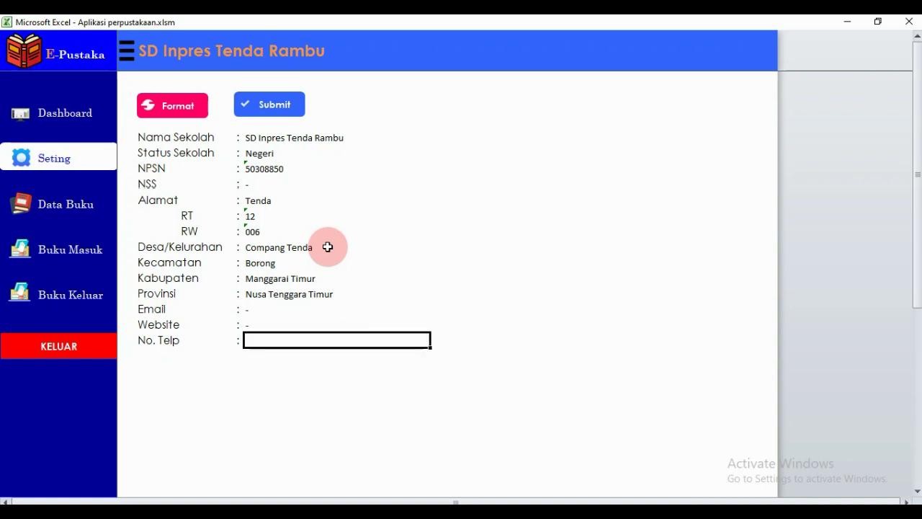
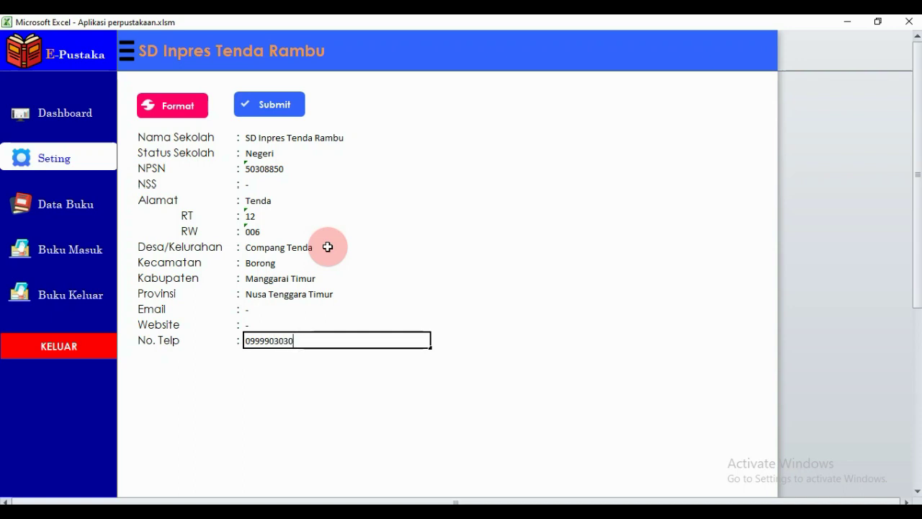
left_click_drag(268, 141, 267, 334)
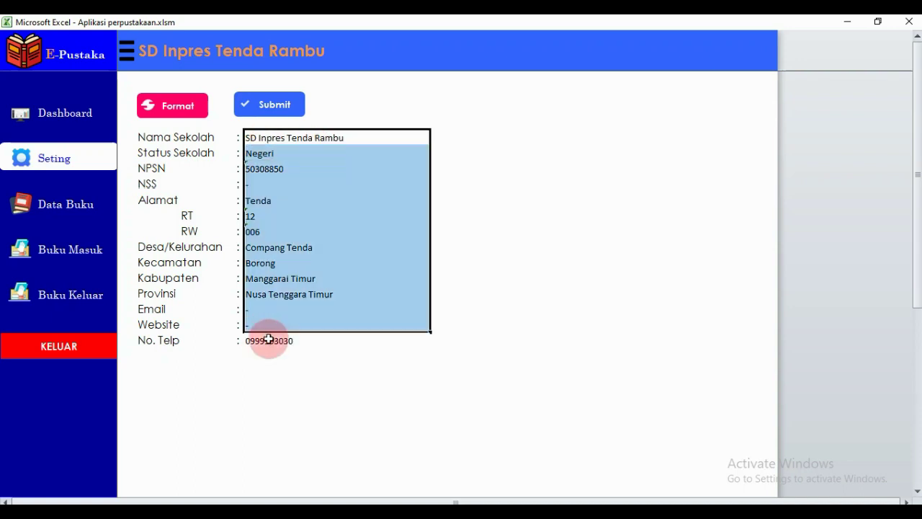
left_click(265, 106)
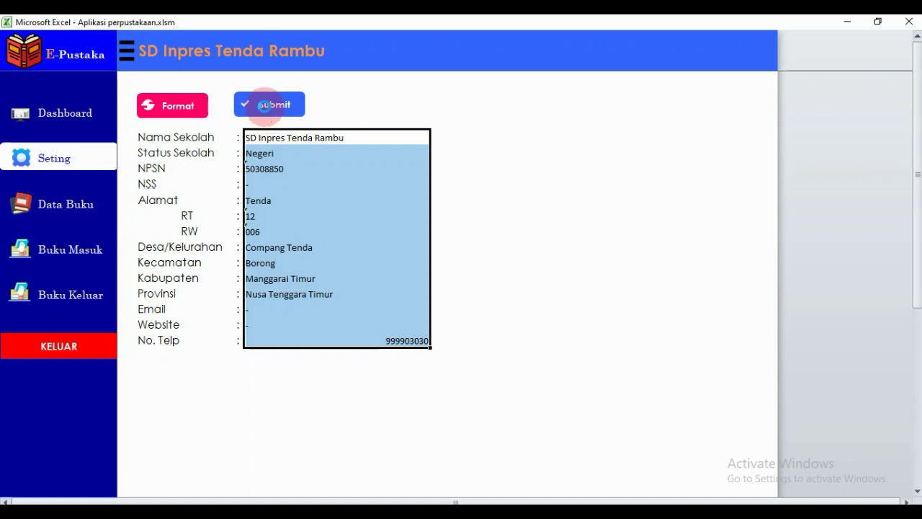
Show the Dashboard with the refilled school profile and 100% settings progress.
left_click(79, 123)
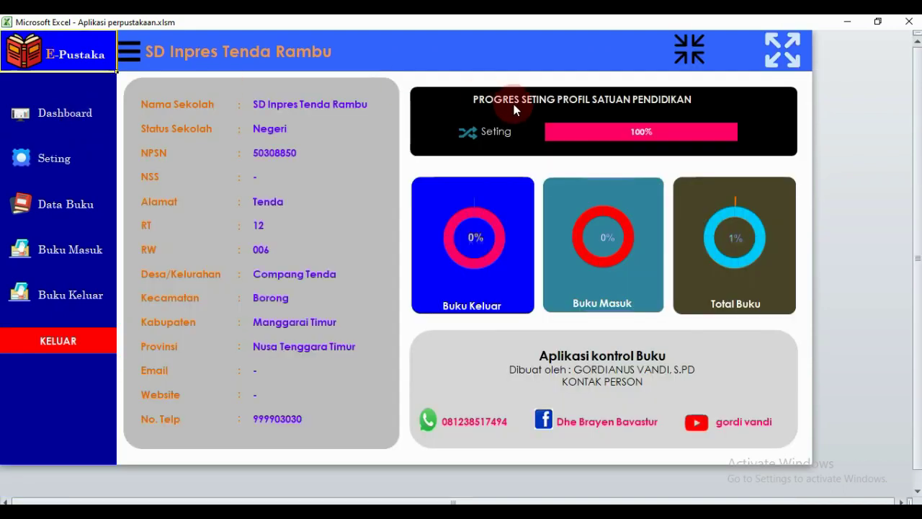
mouse_move(561, 139)
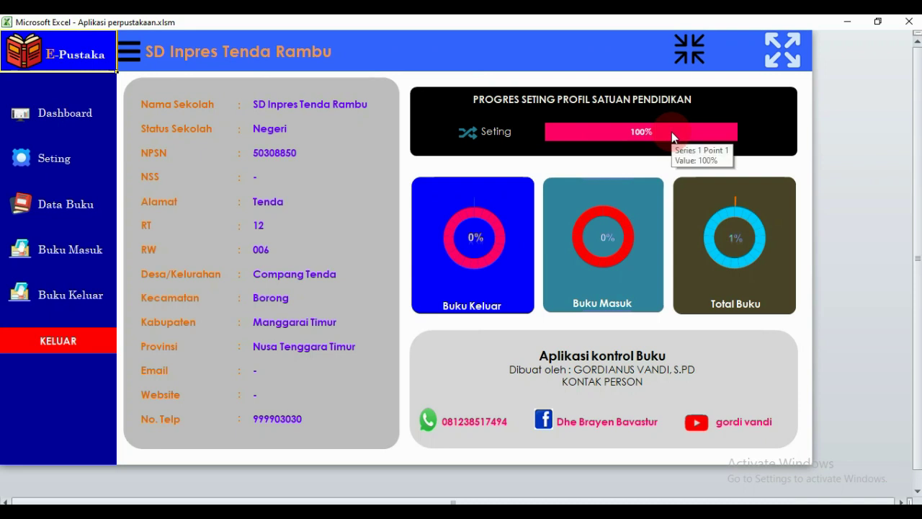
Go to the Data Buku list, select its book rows, and bring up the Add Data Buku form.
left_click(71, 215)
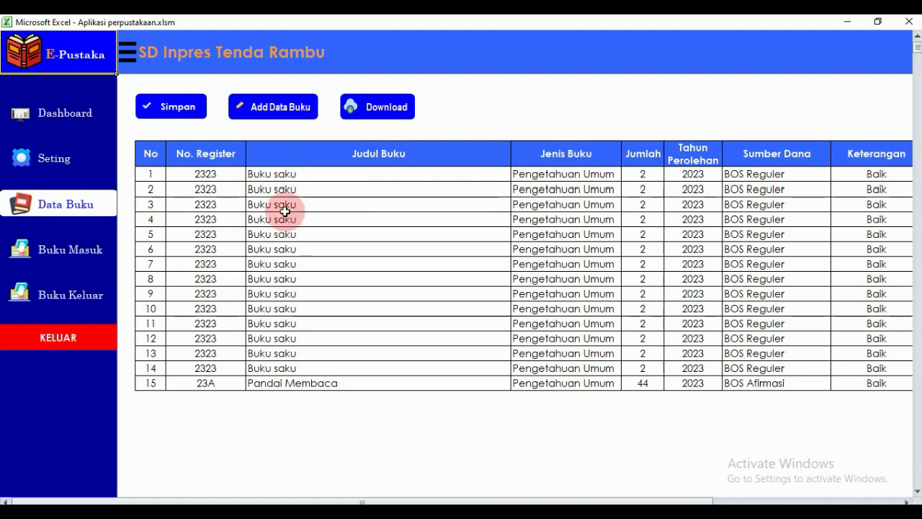
left_click(268, 177)
left_click_drag(268, 176, 765, 367)
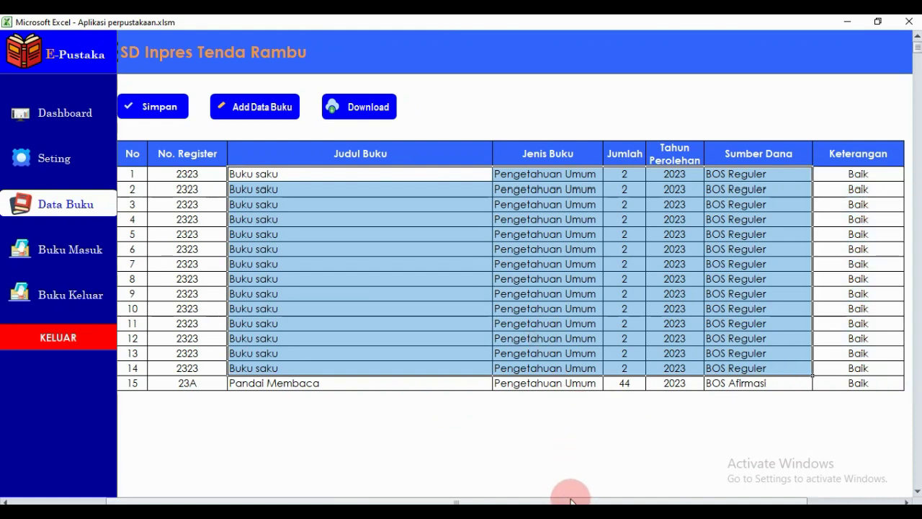
left_click_drag(571, 501, 349, 476)
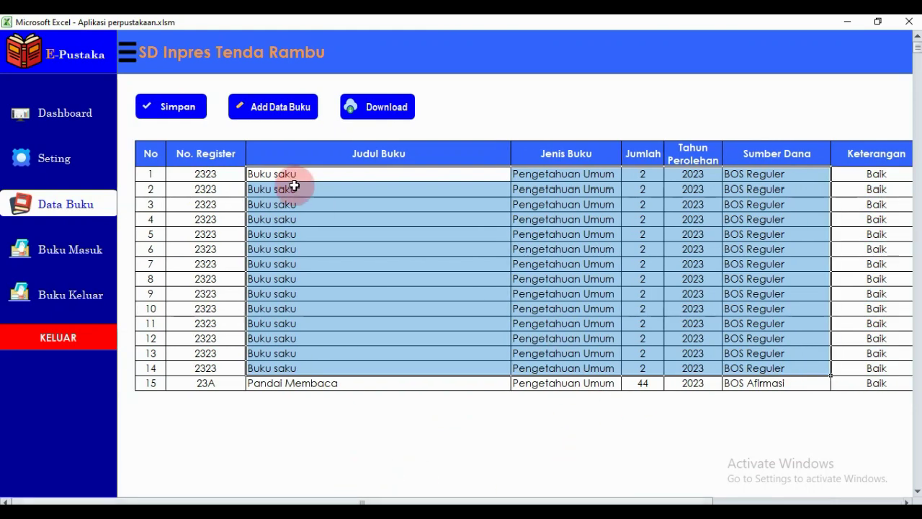
left_click(261, 108)
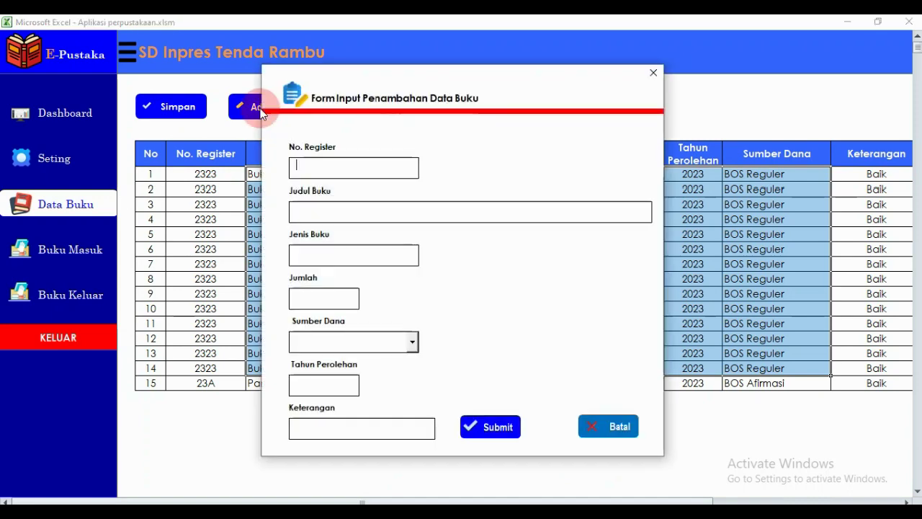
Submit book 3455A Pandai Membaca, 45 copies, BOS Reguler, 2023, then close the entry form.
left_click(381, 169)
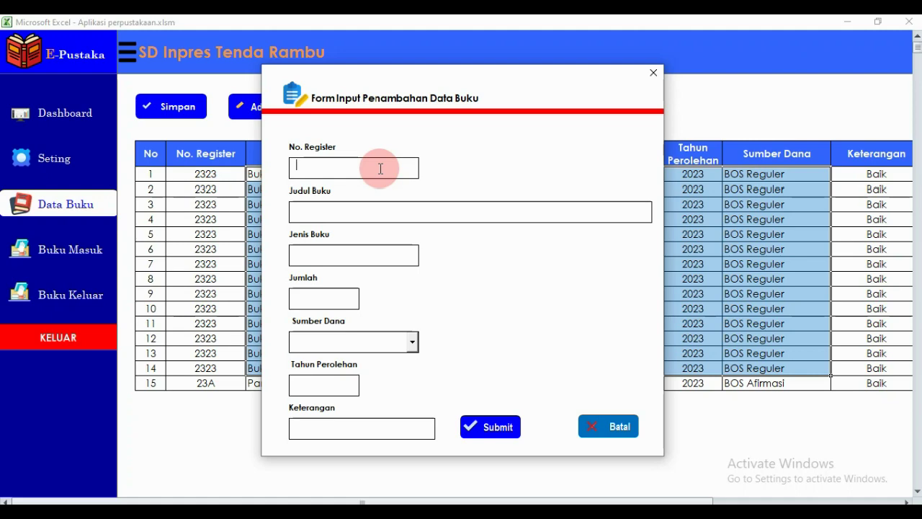
type("3455A")
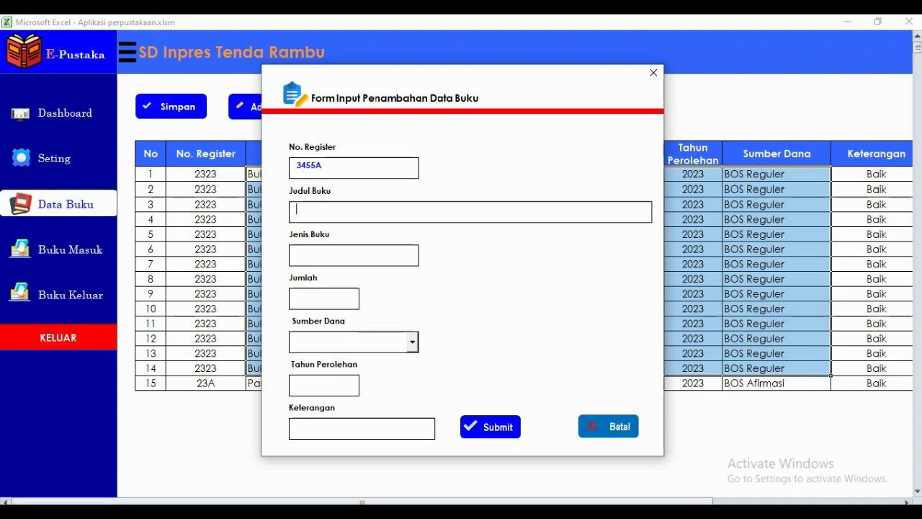
type("Pandai Membaca")
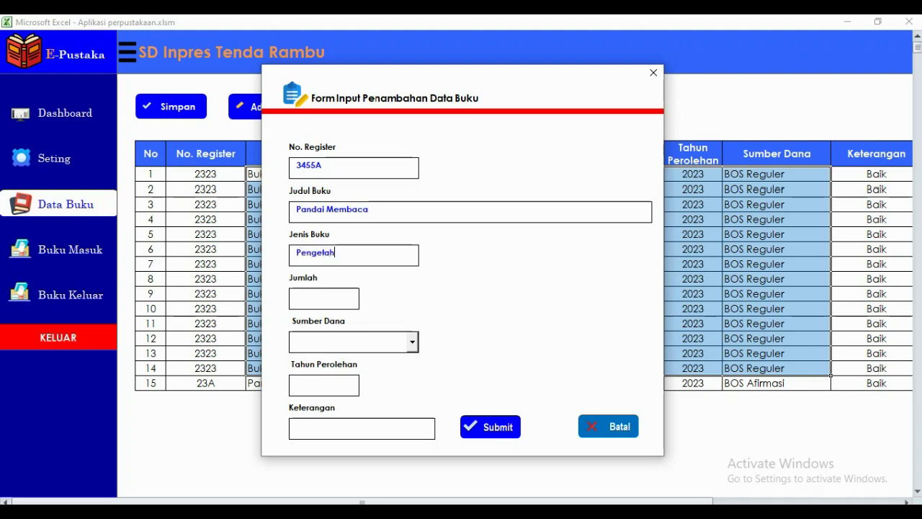
type("Umu")
left_click(413, 343)
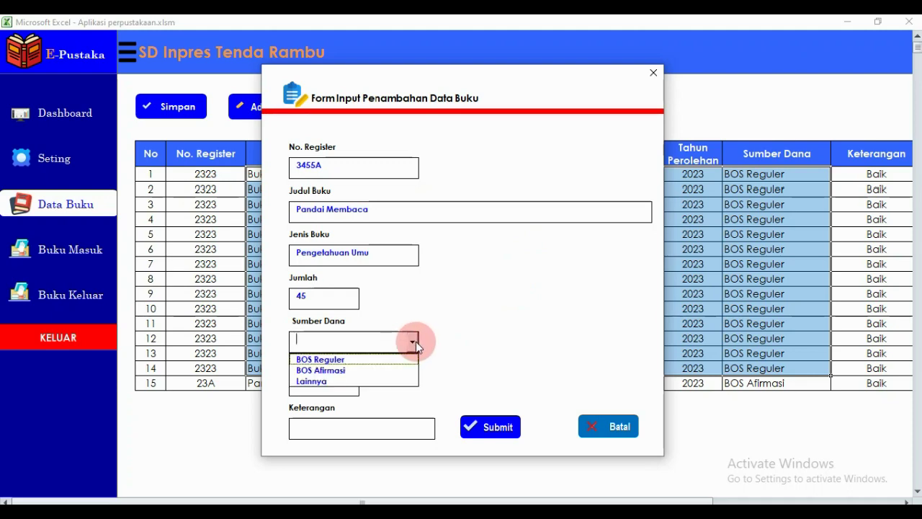
left_click(352, 359)
left_click(319, 380)
type("2023")
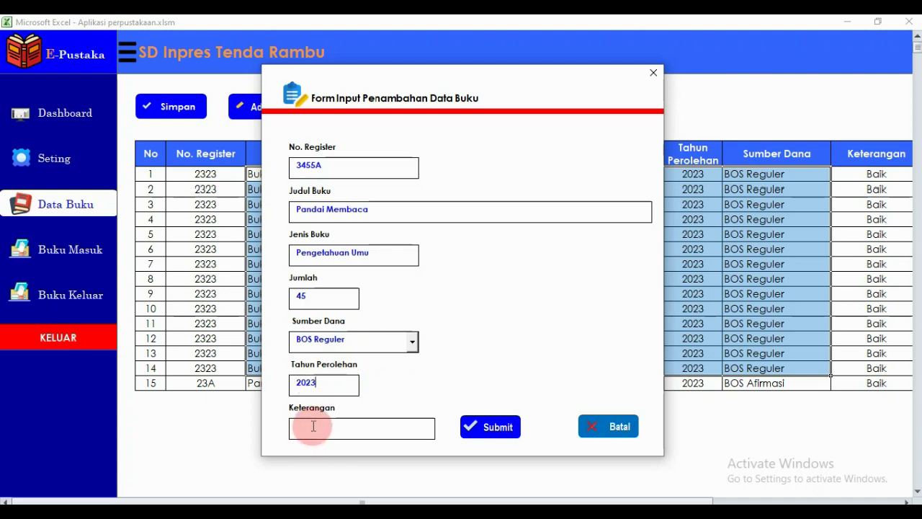
type("Baik")
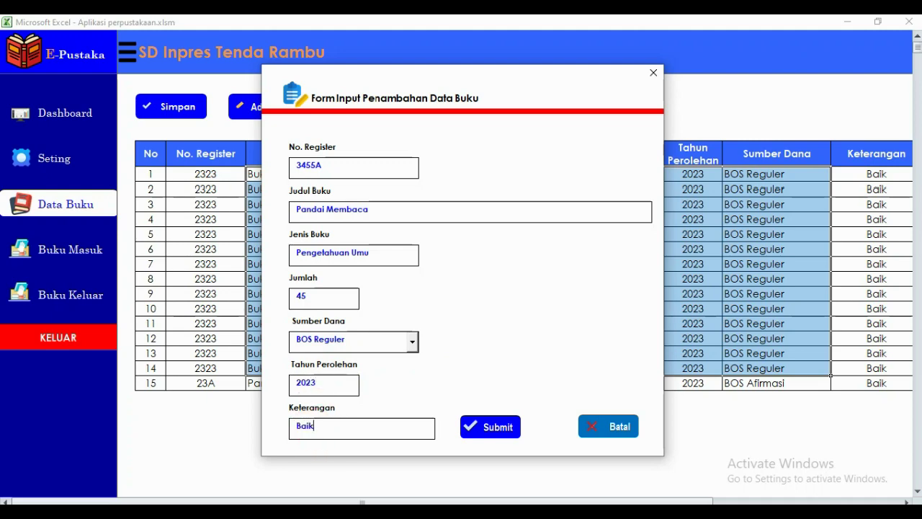
left_click(488, 432)
left_click(497, 314)
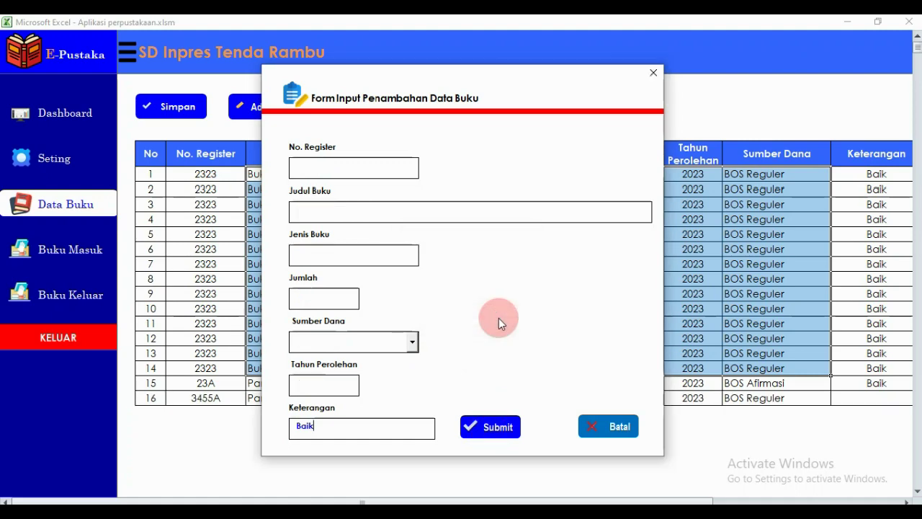
left_click(654, 72)
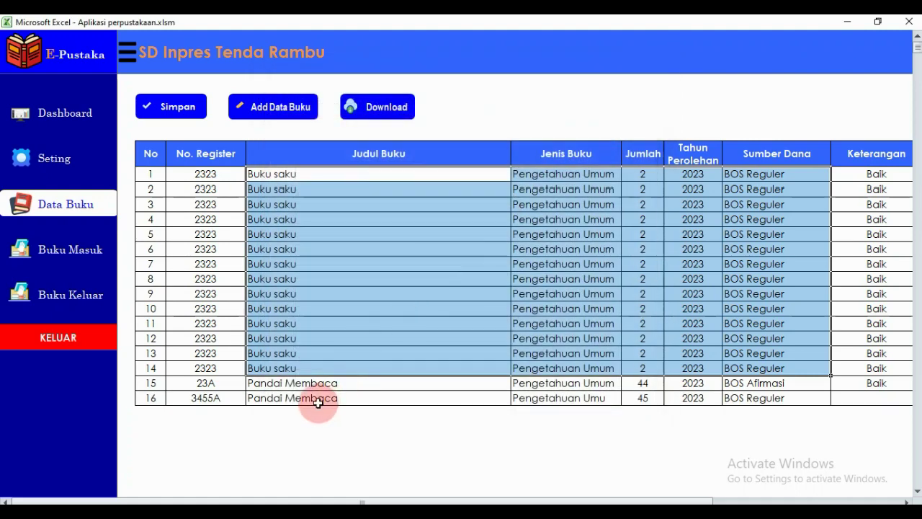
left_click(315, 401)
left_click_drag(316, 401, 695, 402)
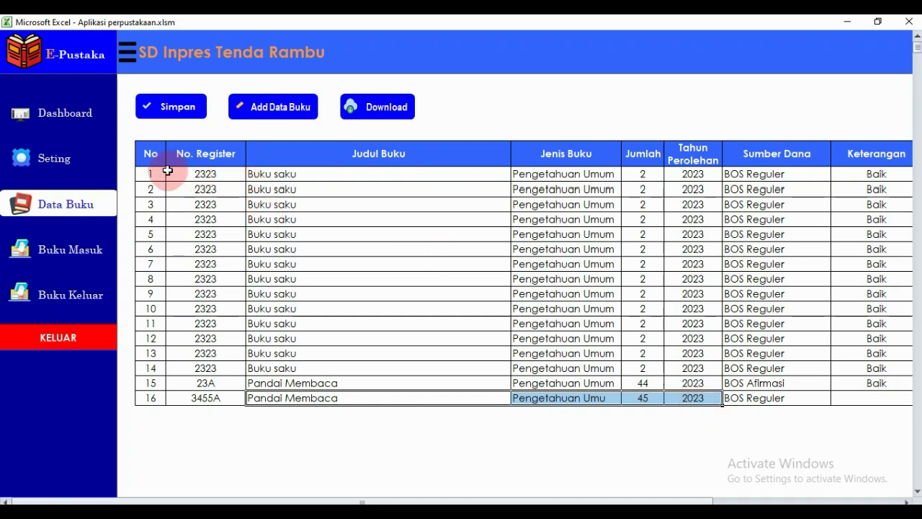
left_click_drag(153, 173, 863, 402)
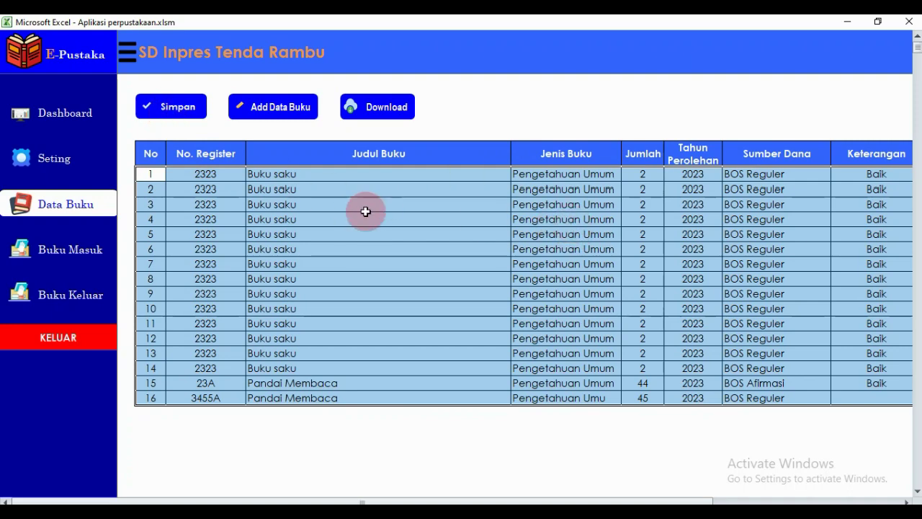
left_click_drag(161, 175, 377, 233)
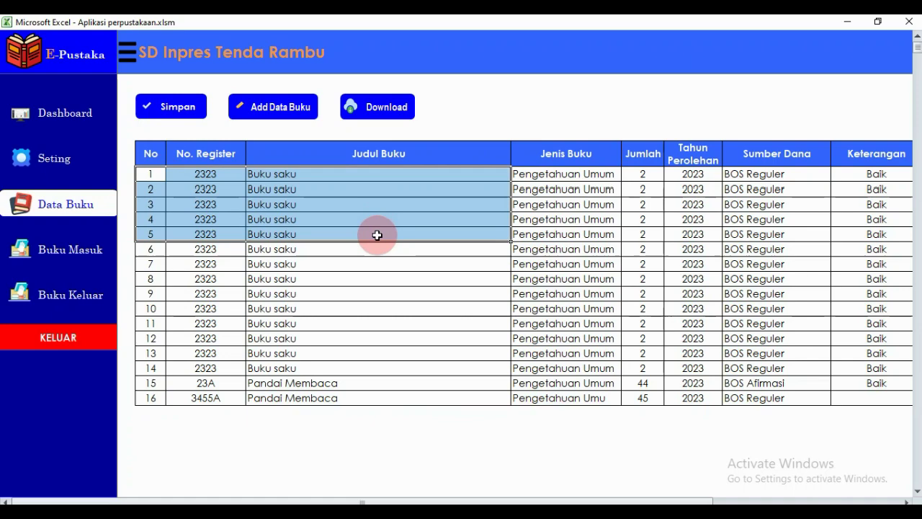
left_click(483, 234)
left_click(389, 115)
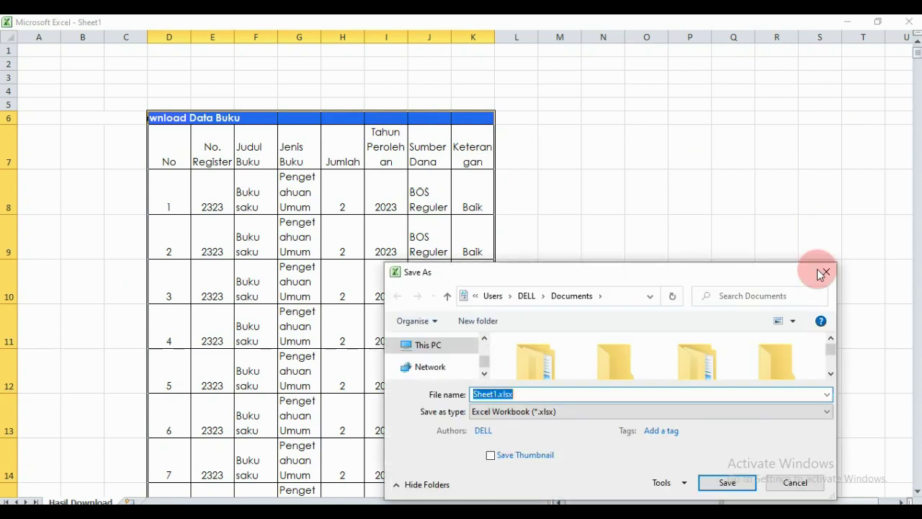
Cancel the export Save As, close Sheet1 without saving, and switch to Buku Masuk.
left_click(794, 482)
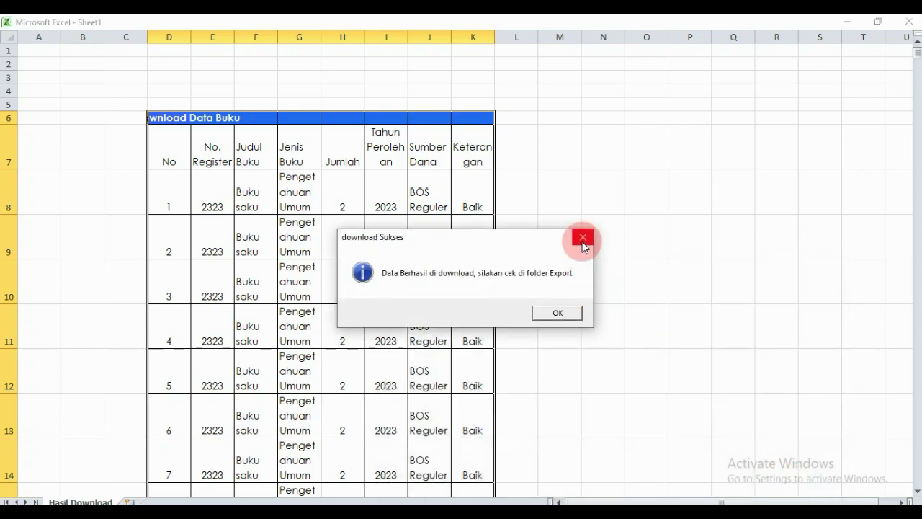
left_click(583, 238)
left_click(909, 22)
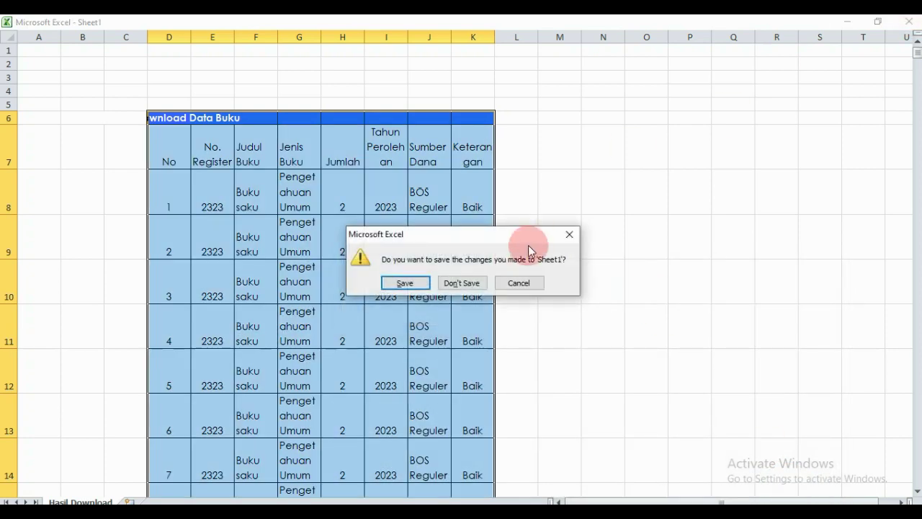
left_click(457, 283)
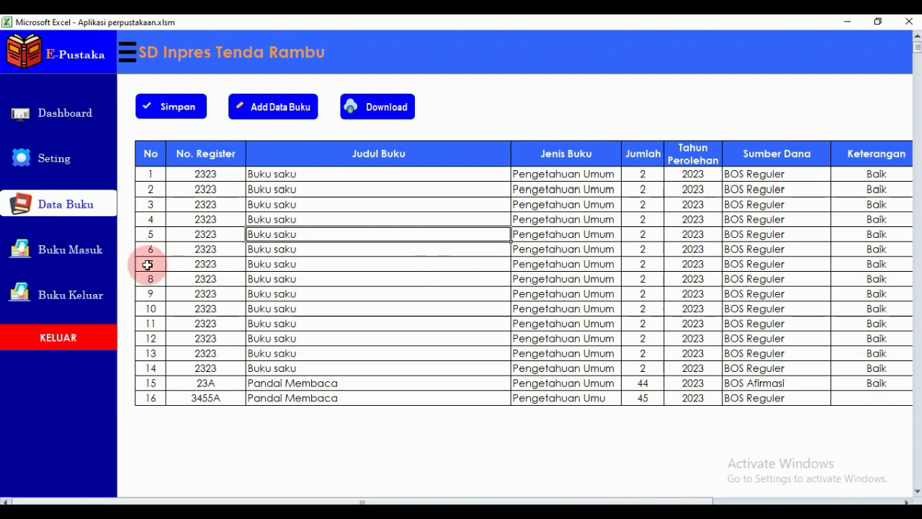
left_click(52, 250)
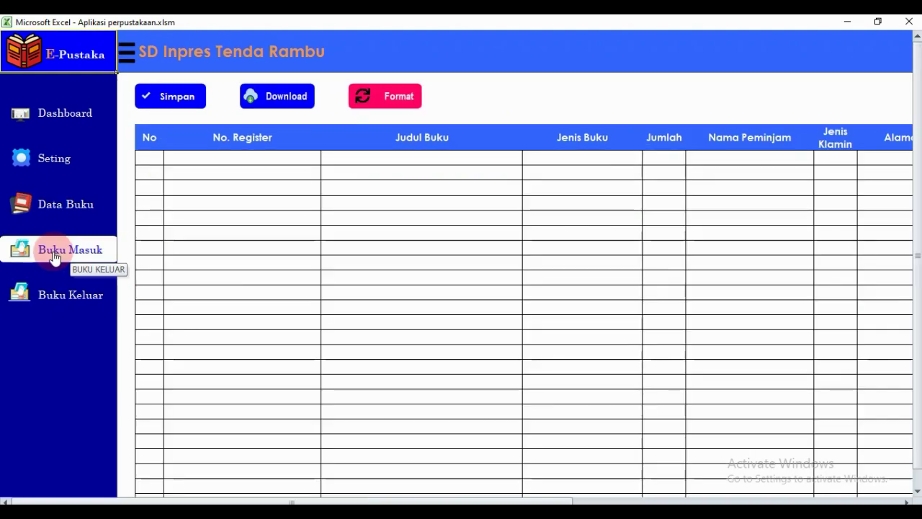
Reset the Buku Masuk entry table and select the first No cell.
left_click_drag(237, 159, 832, 415)
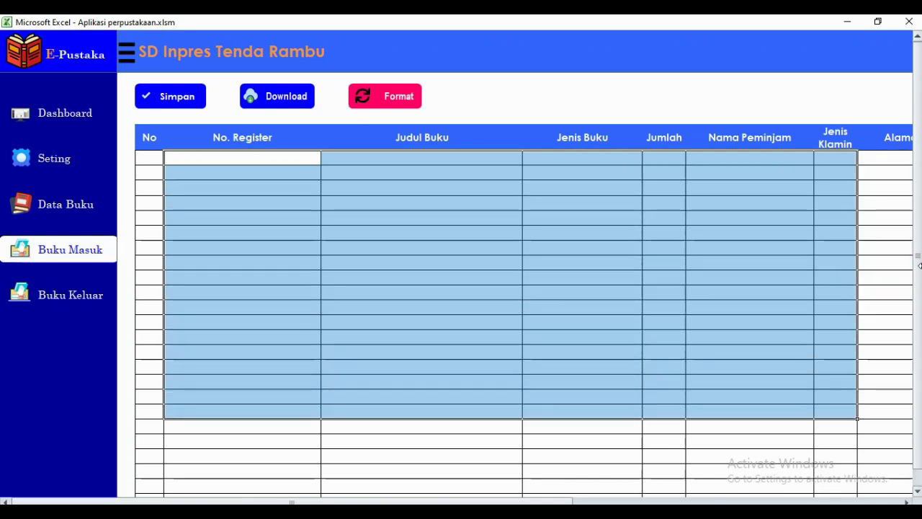
left_click(258, 163)
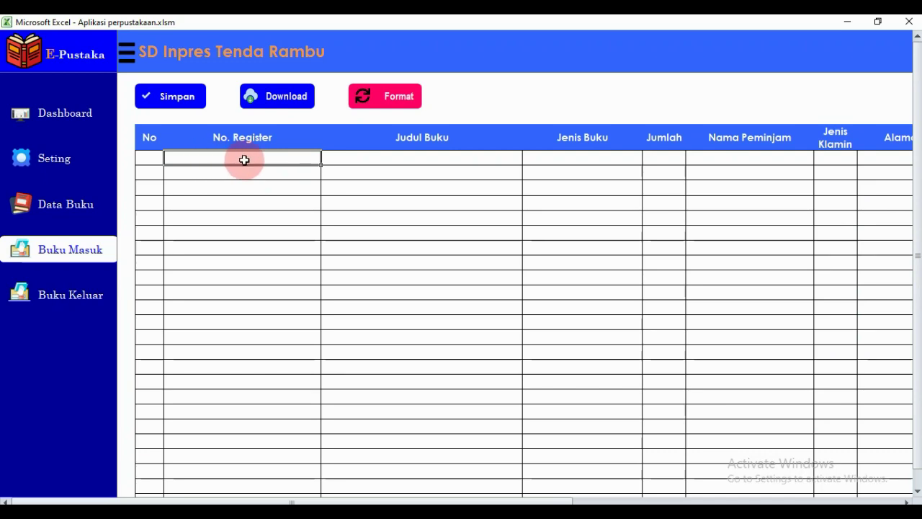
left_click_drag(245, 160, 720, 173)
left_click_drag(595, 500, 413, 491)
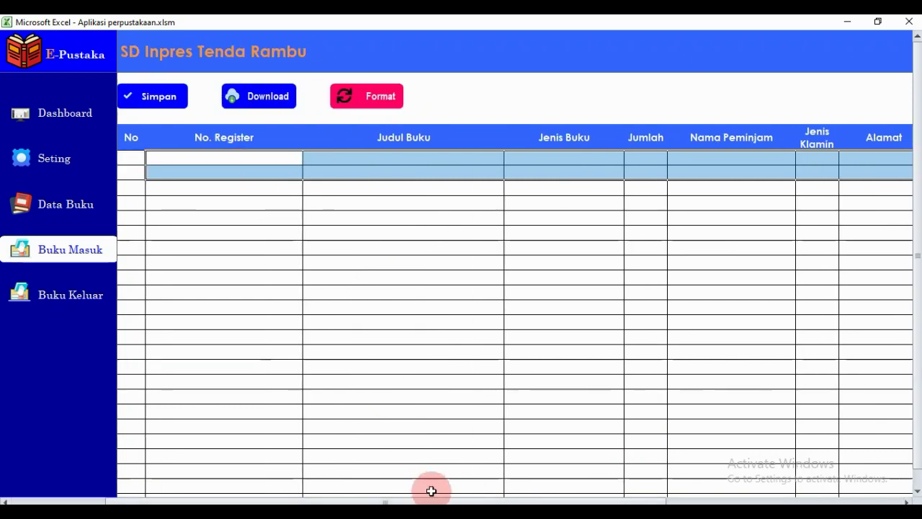
left_click_drag(428, 499, 261, 484)
left_click(373, 108)
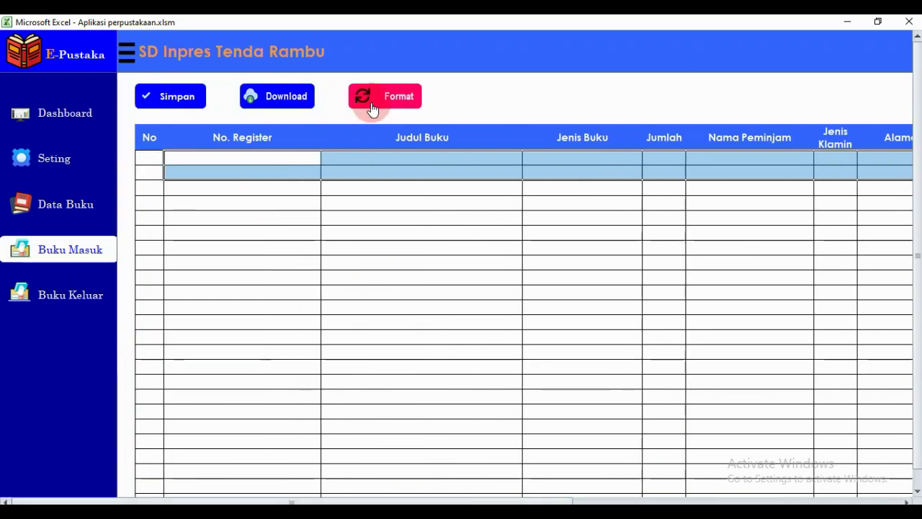
left_click(229, 156)
left_click(173, 160)
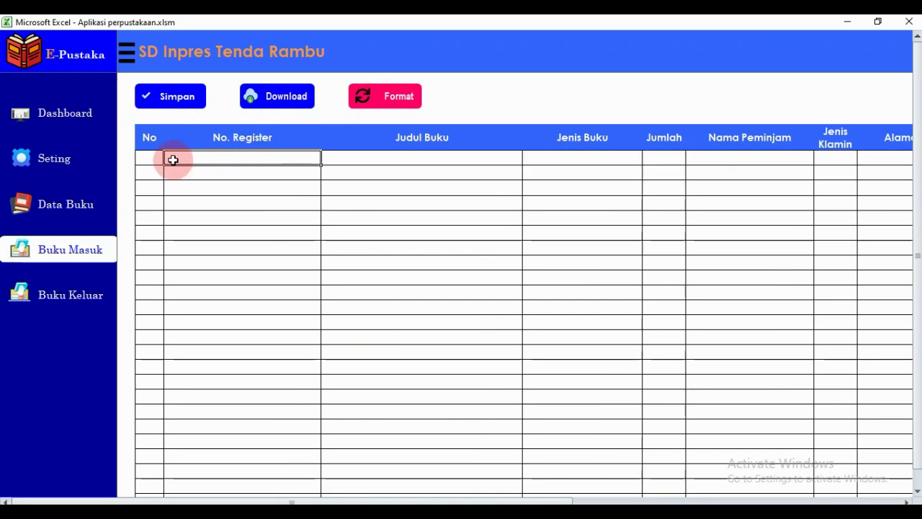
left_click(152, 158)
Enter row 1: register 34343, Pandai Membaca, Pengetahuan Umum, quantity 1.
type("1")
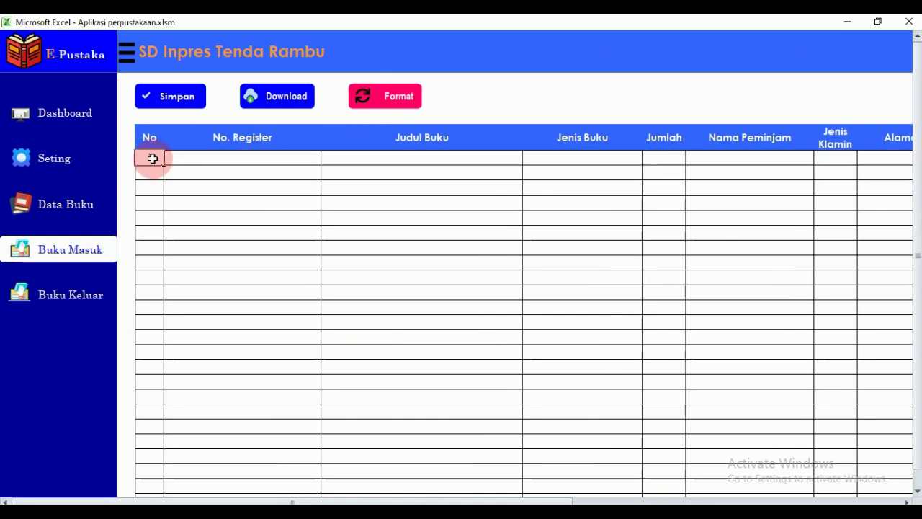
key("Tab")
type("34343")
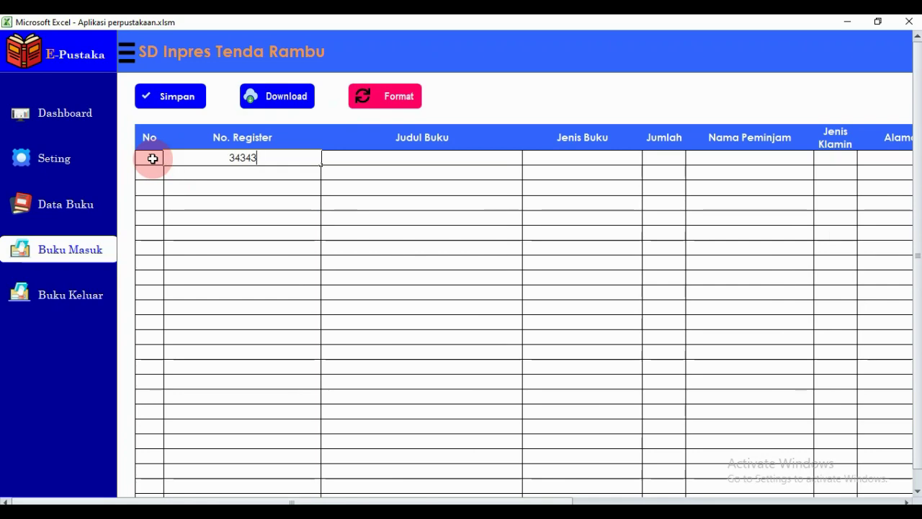
key("Tab")
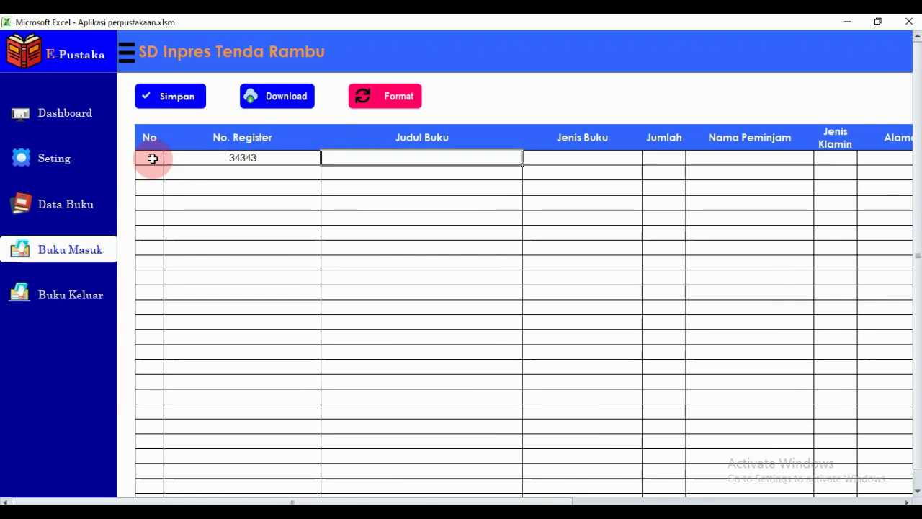
type("Pandala Me")
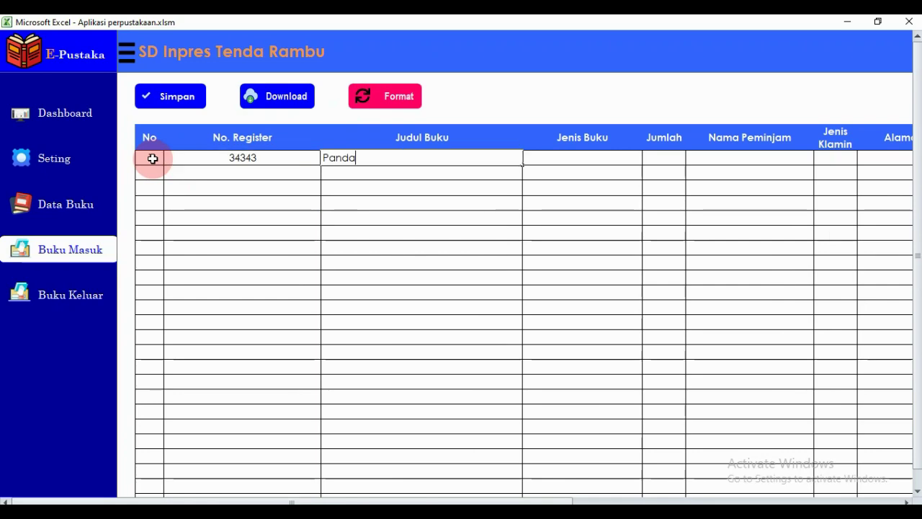
key("BackSpace")
key("BackSpace")
key("BackSpace")
key("BackSpace")
key("BackSpace")
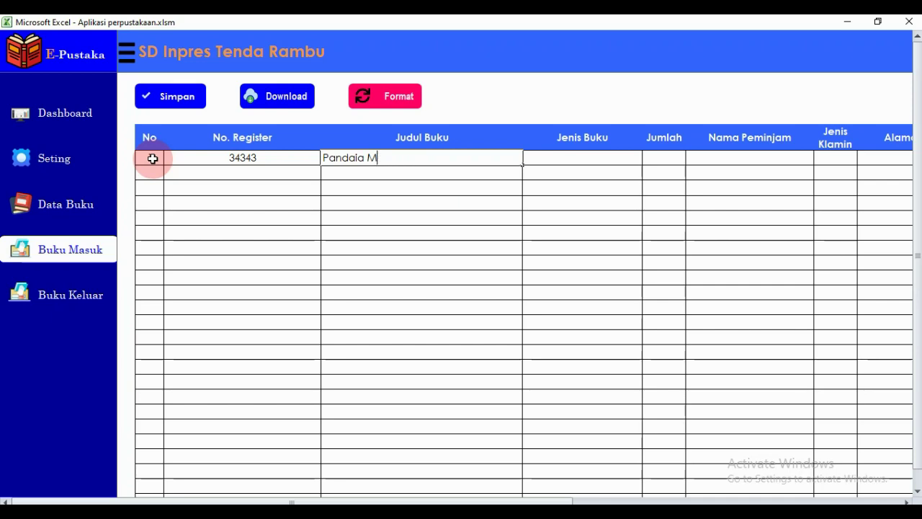
type("Membaca")
key("Tab")
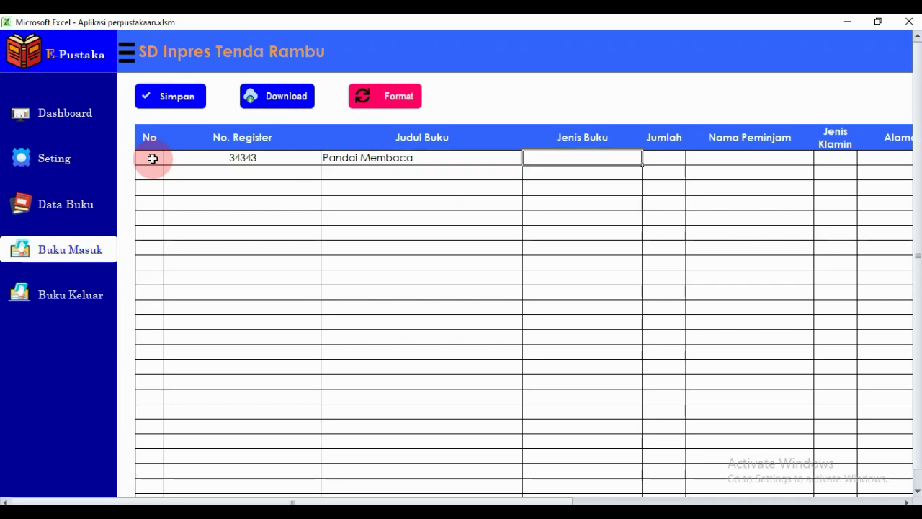
type("Pengetahu")
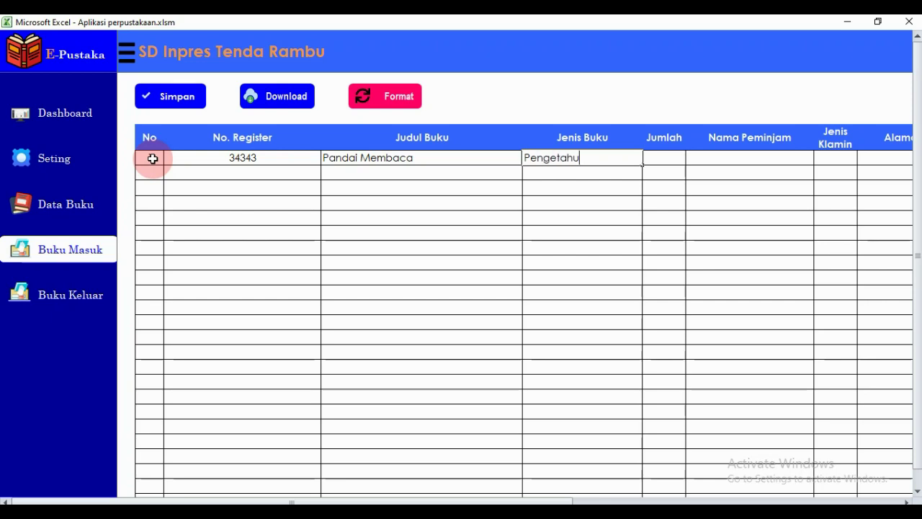
type("an Umum")
key("Tab")
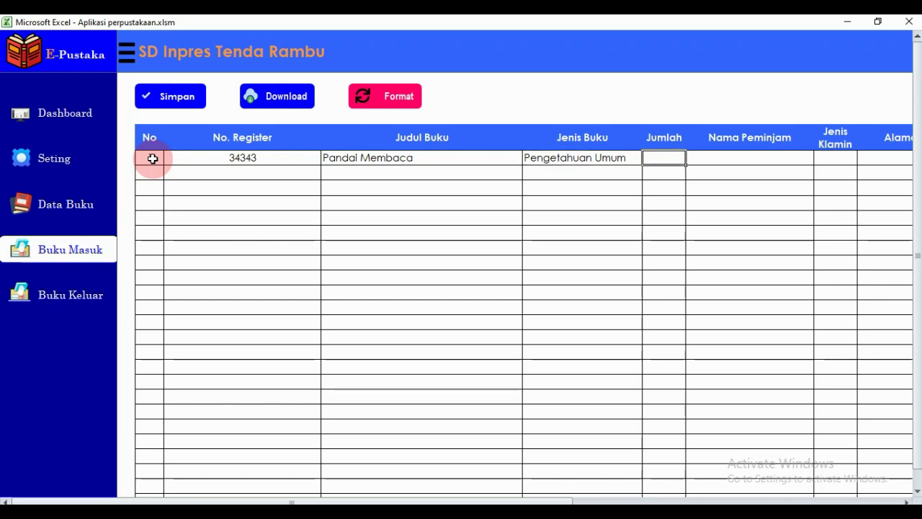
type("1")
key("Tab")
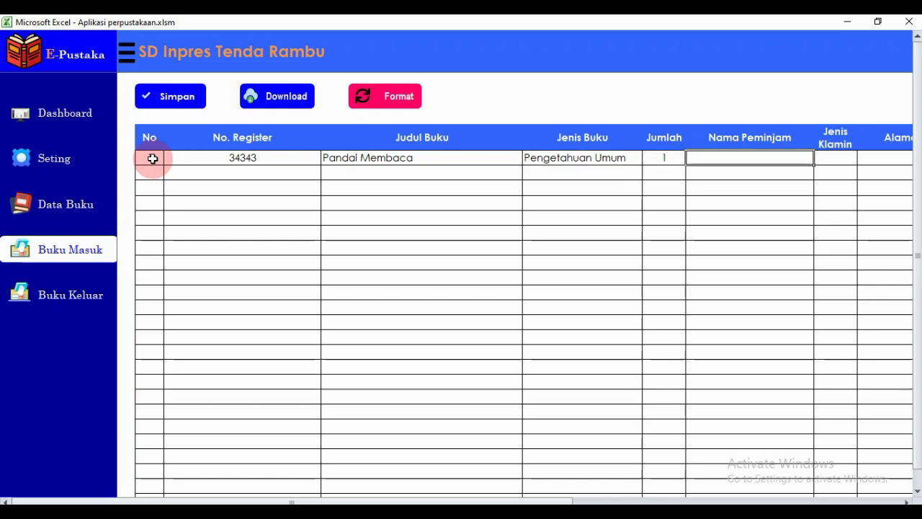
Add the borrower's name, Laki-laki, address, ticket A22, loan 22-Jan-22 and return 23-Jan-22.
type("A")
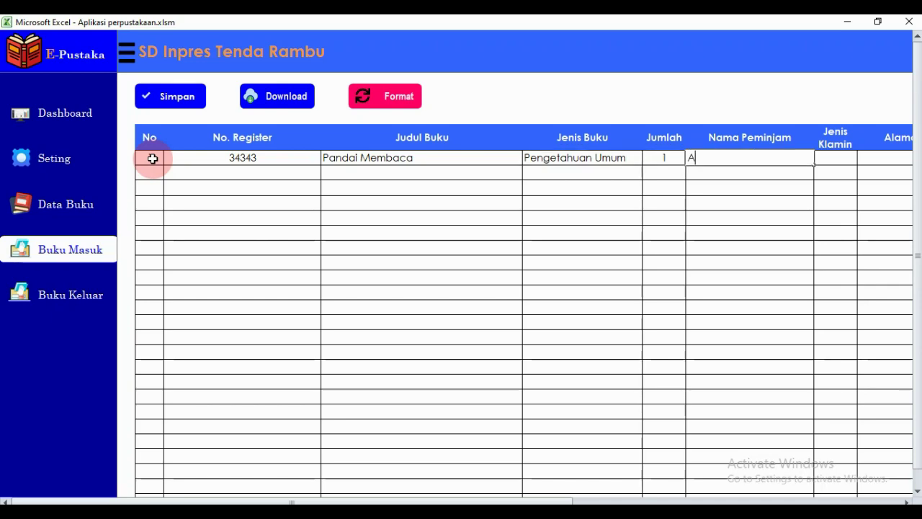
type("gus")
key("Tab")
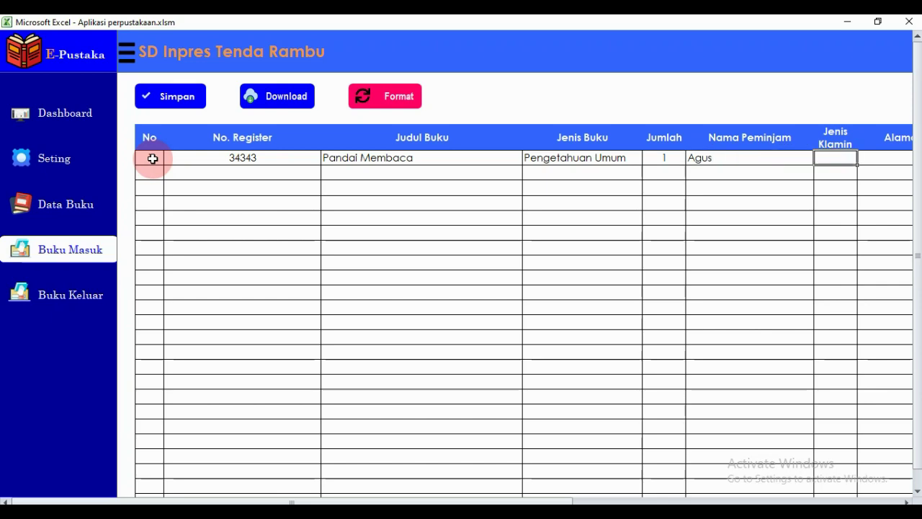
type("Laki-lkai")
key("BackSpace")
type("aki")
key("Tab")
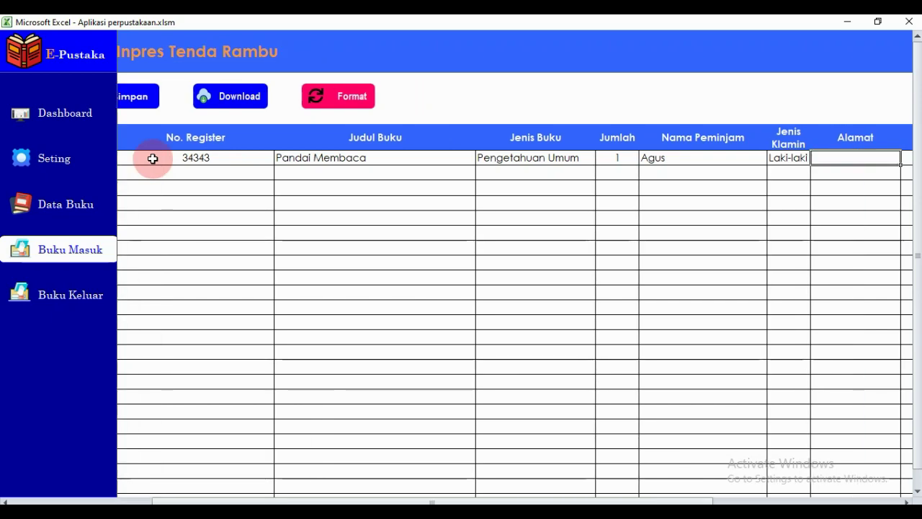
type("Jo")
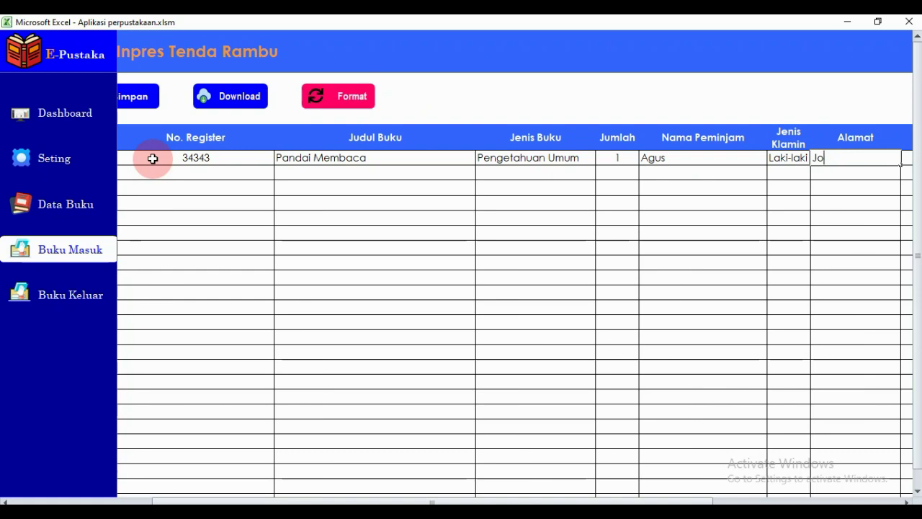
type("gng")
key("Tab")
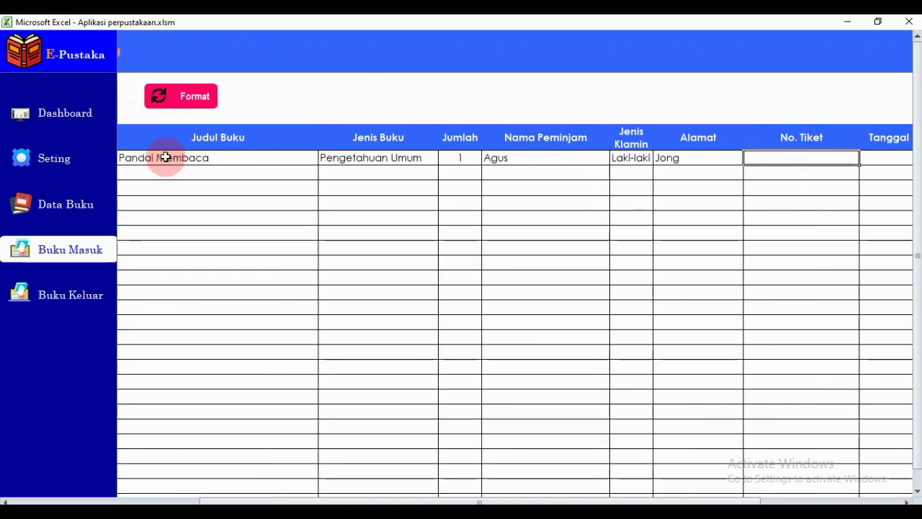
type("A22")
key("Tab")
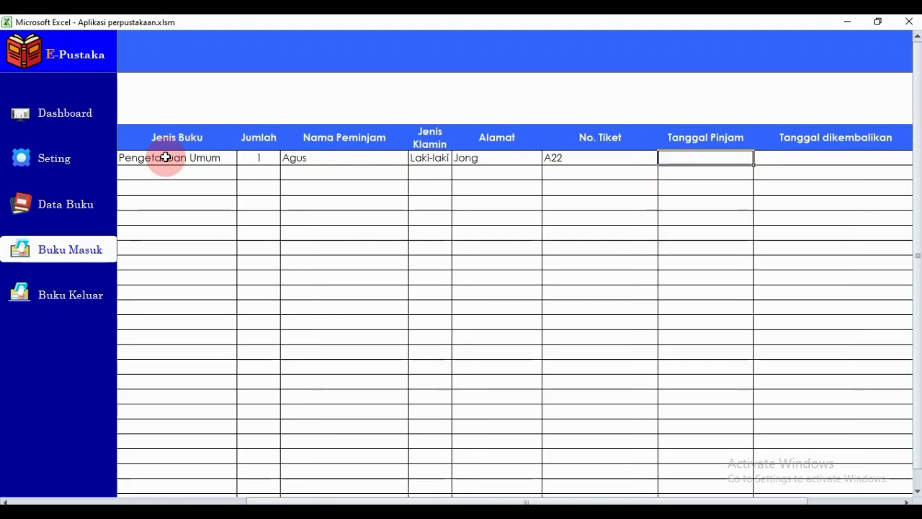
type("22 Jan 2022")
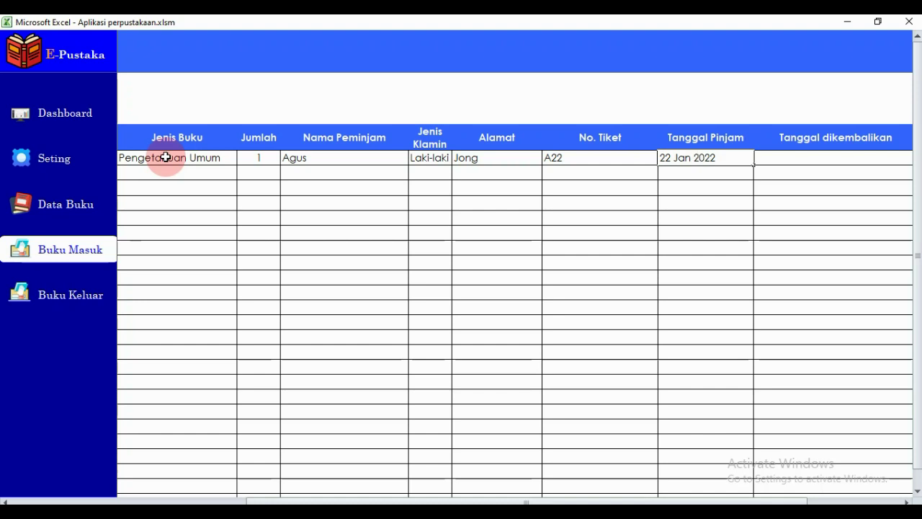
key("Tab")
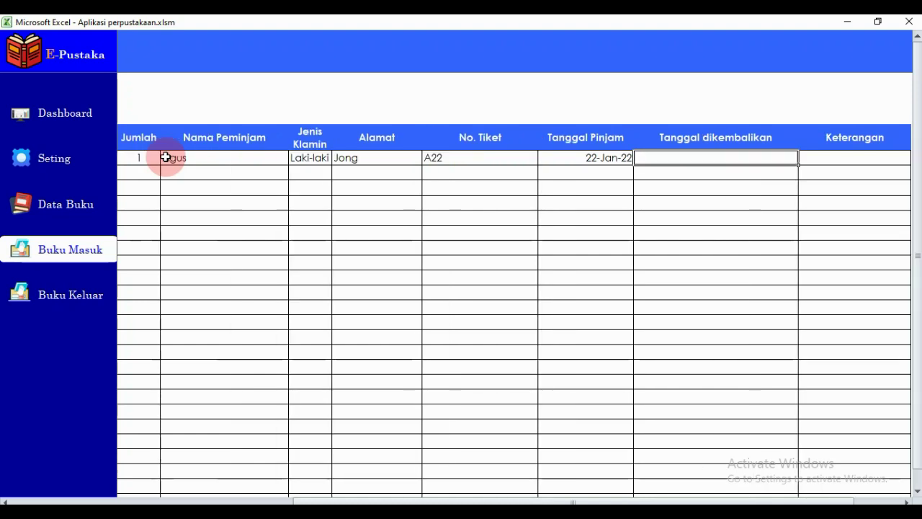
type("23 J")
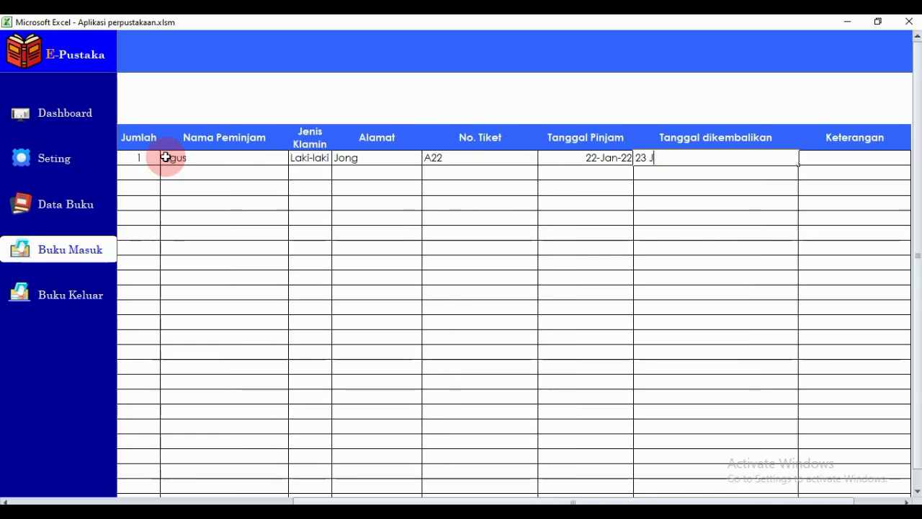
type("an 2022")
key("Tab")
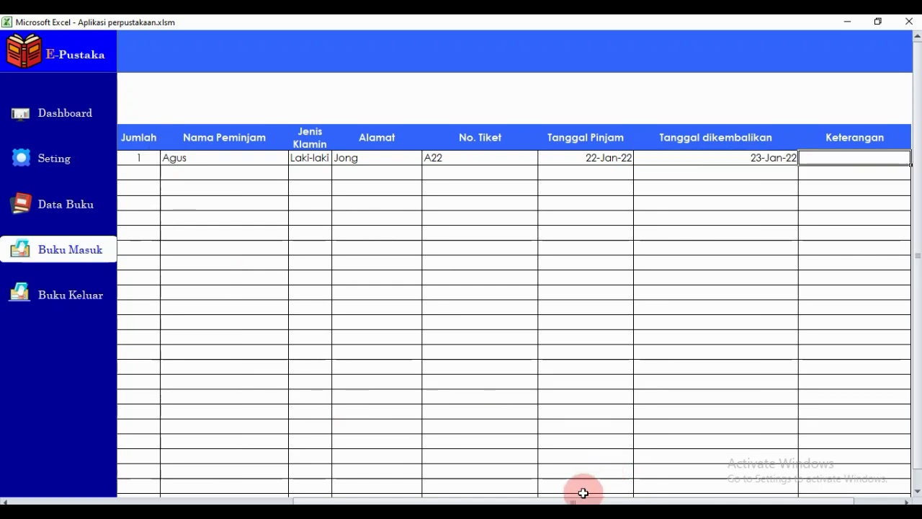
left_click_drag(580, 500, 242, 475)
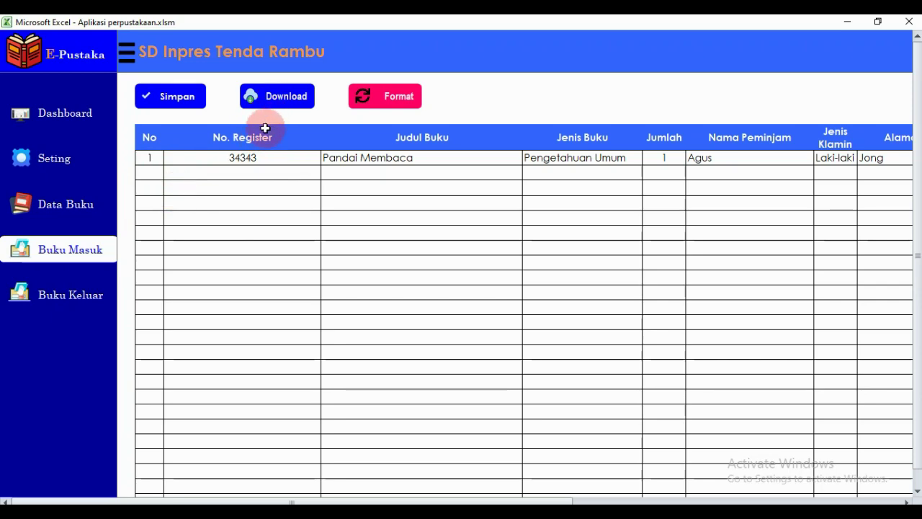
Select the 34343 record row and clear it with Format, confirming Yes.
left_click(165, 158)
left_click_drag(165, 157, 883, 155)
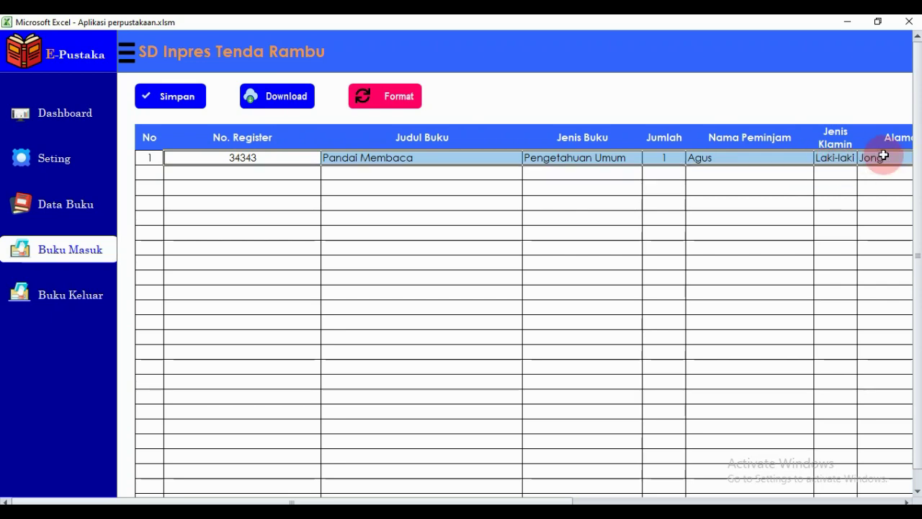
left_click(391, 99)
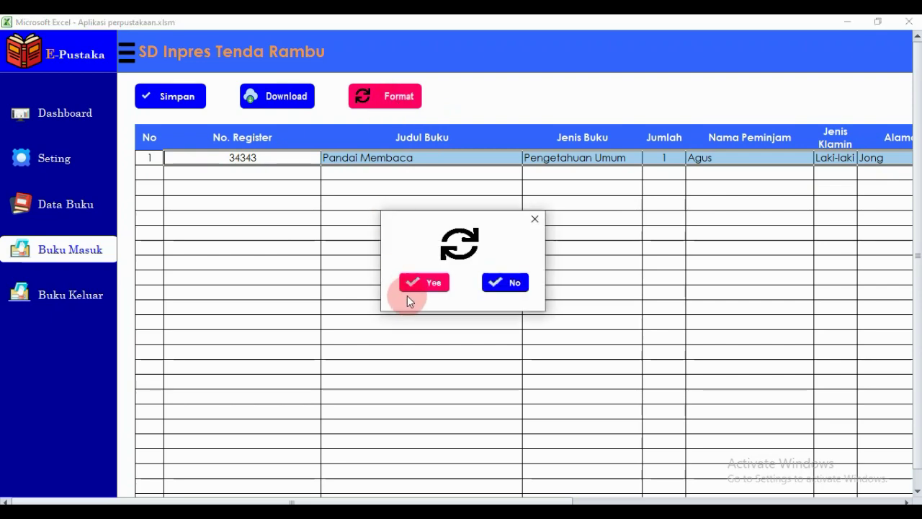
left_click(407, 284)
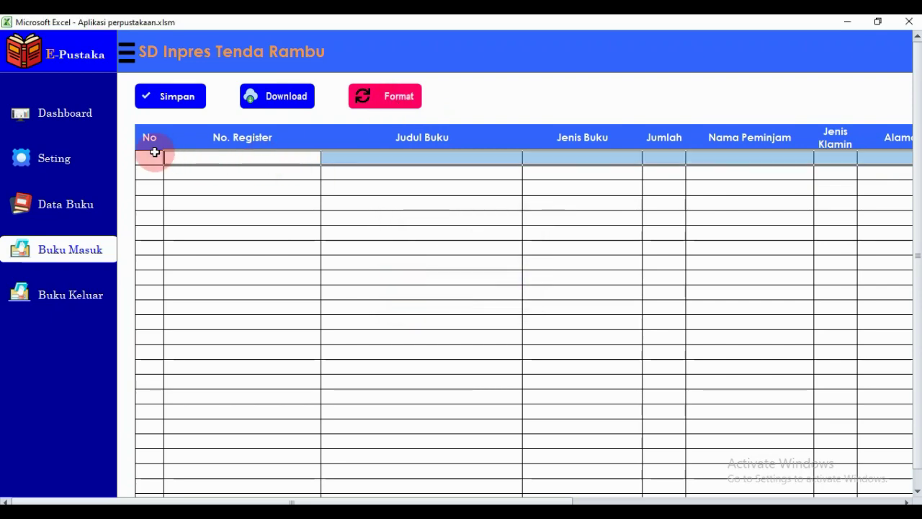
left_click_drag(152, 154, 247, 179)
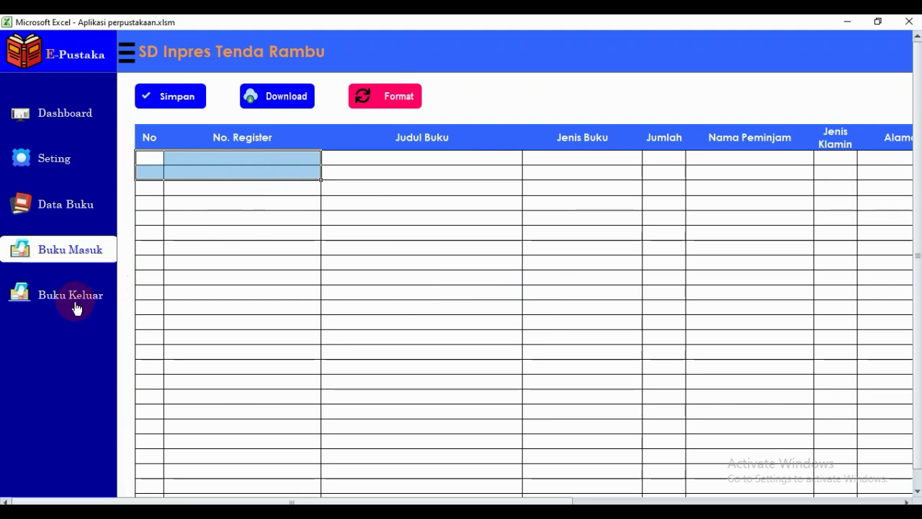
Switch to the Buku Keluar sheet and bring up its Cari Data search form.
left_click(75, 301)
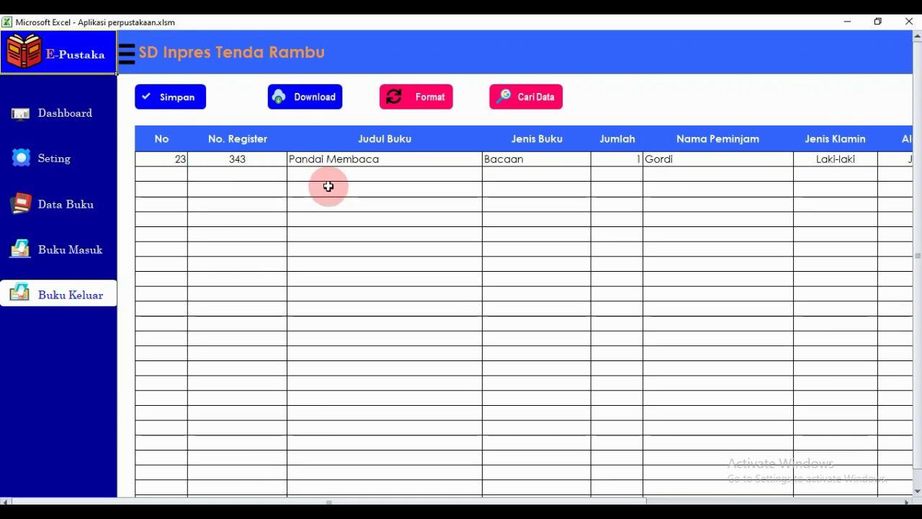
left_click(512, 108)
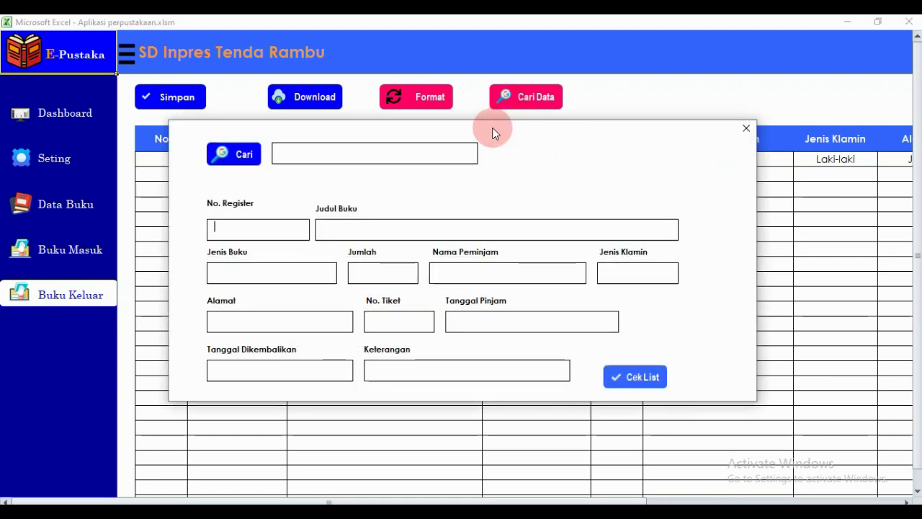
Search the loan records for register 343, replacing the mistyped 234.
left_click_drag(494, 134, 492, 113)
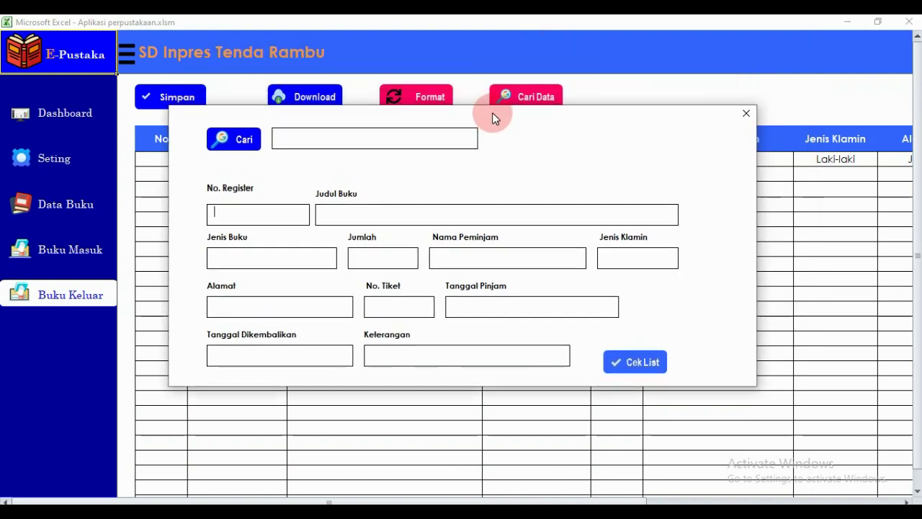
left_click(345, 143)
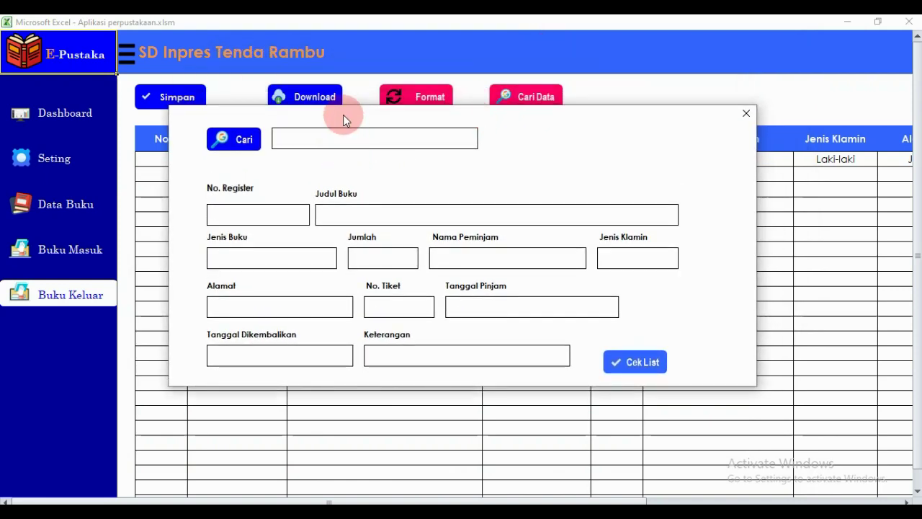
left_click_drag(343, 115, 347, 139)
left_click(323, 173)
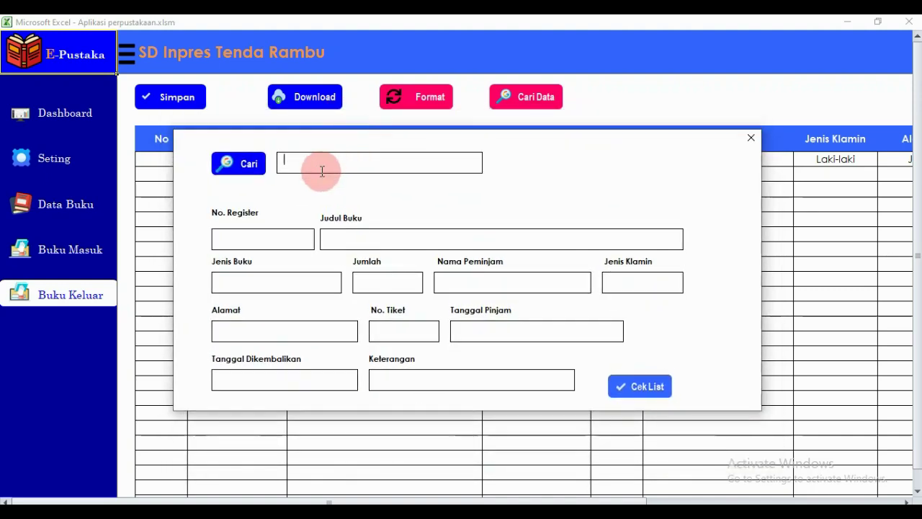
type("234")
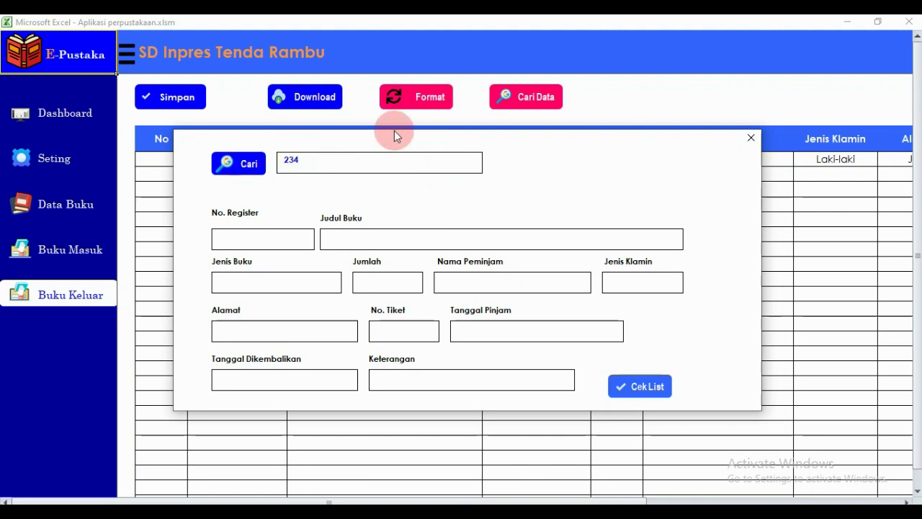
left_click_drag(391, 147, 363, 159)
double_click(278, 181)
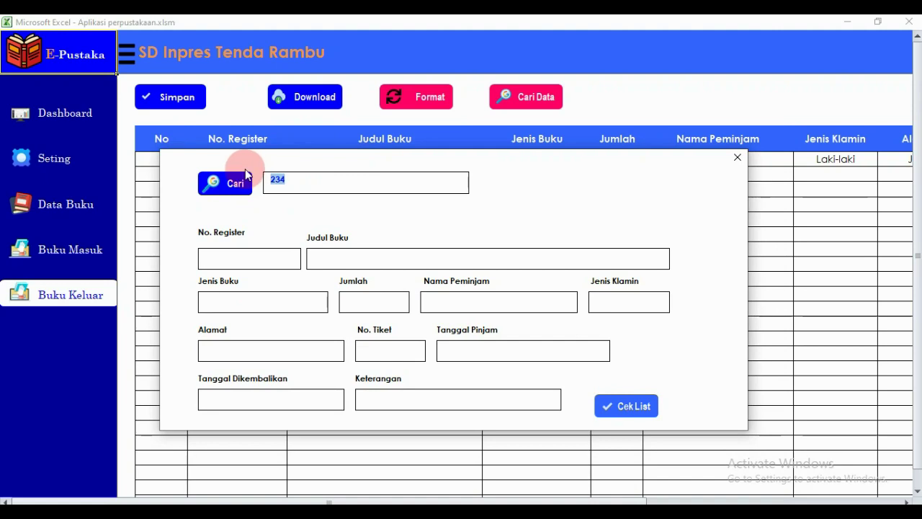
type("343")
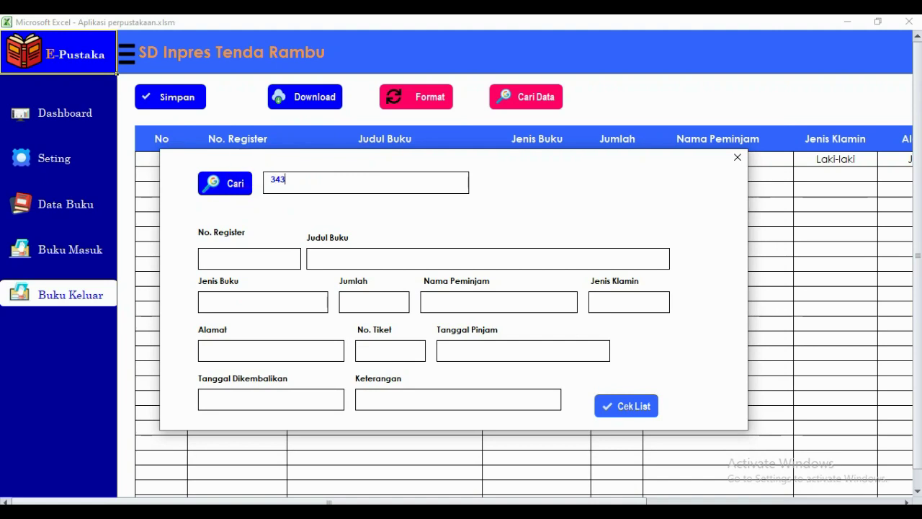
left_click(210, 188)
left_click(364, 180)
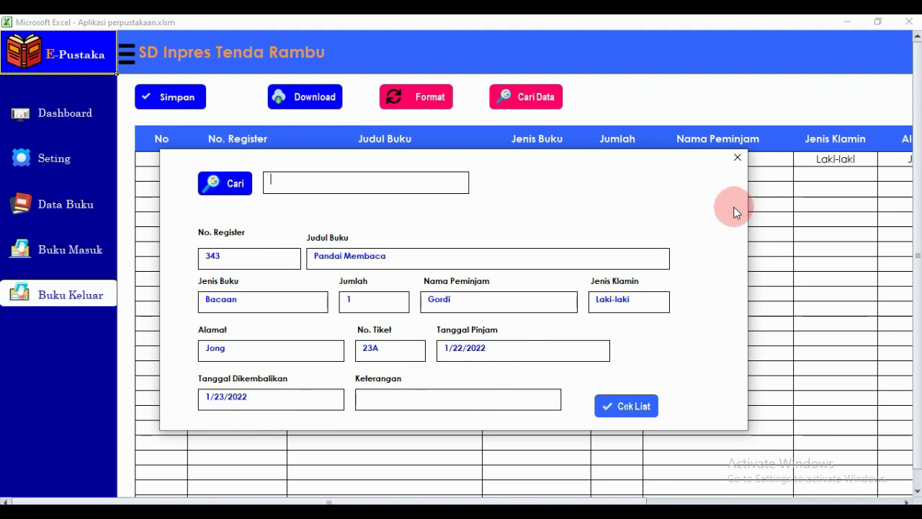
Close the search form and highlight the first row's record, No 23, across the table.
left_click(738, 158)
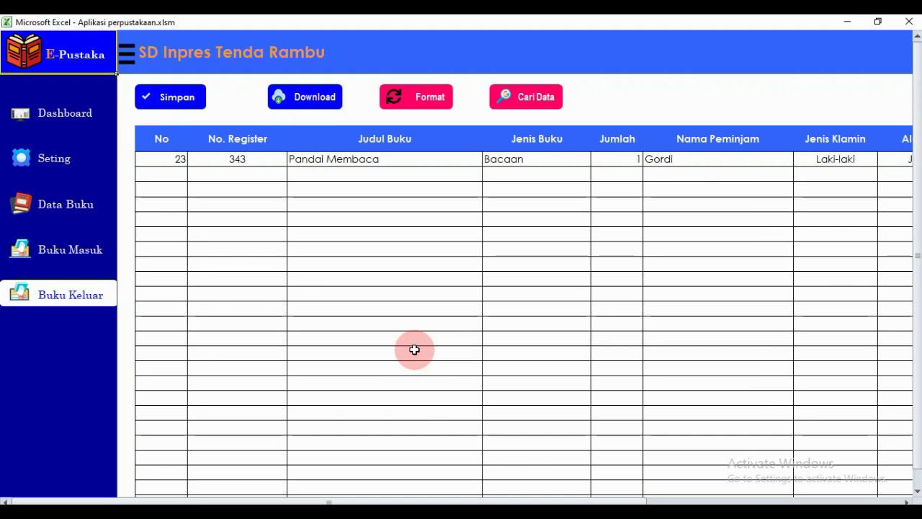
left_click(155, 160)
left_click_drag(360, 178, 856, 165)
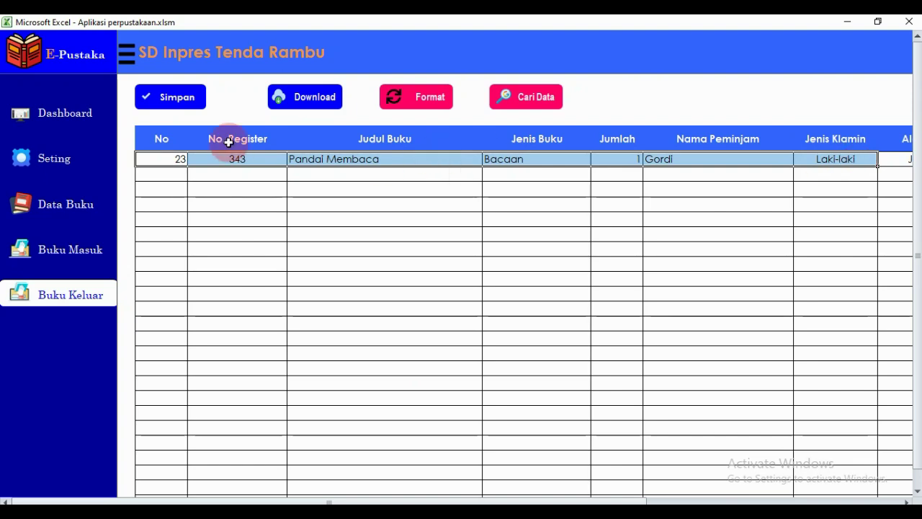
Show the Dashboard sheet, then dismiss the exit warning to stay in the app.
left_click(70, 117)
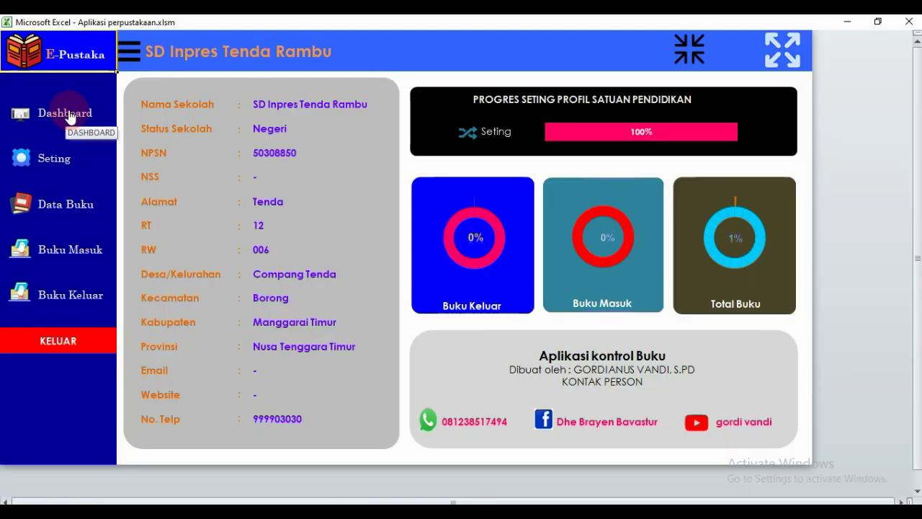
left_click(57, 345)
left_click(477, 314)
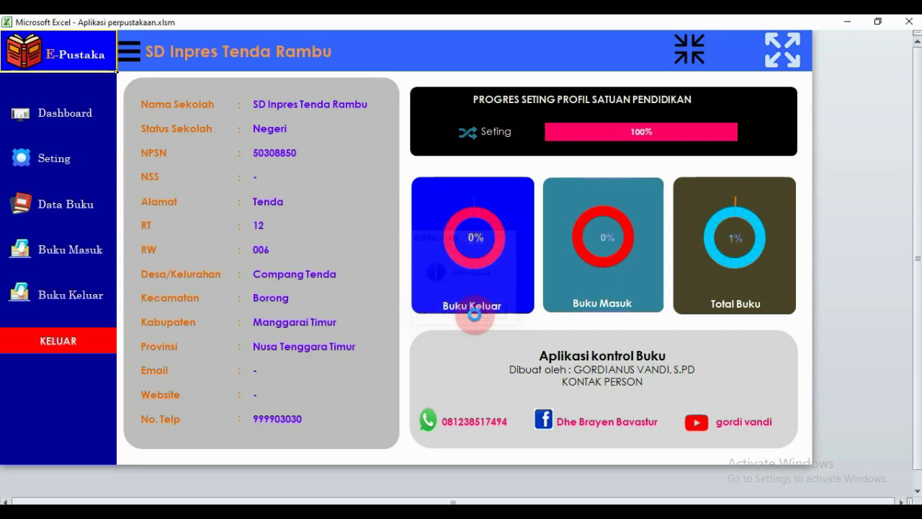